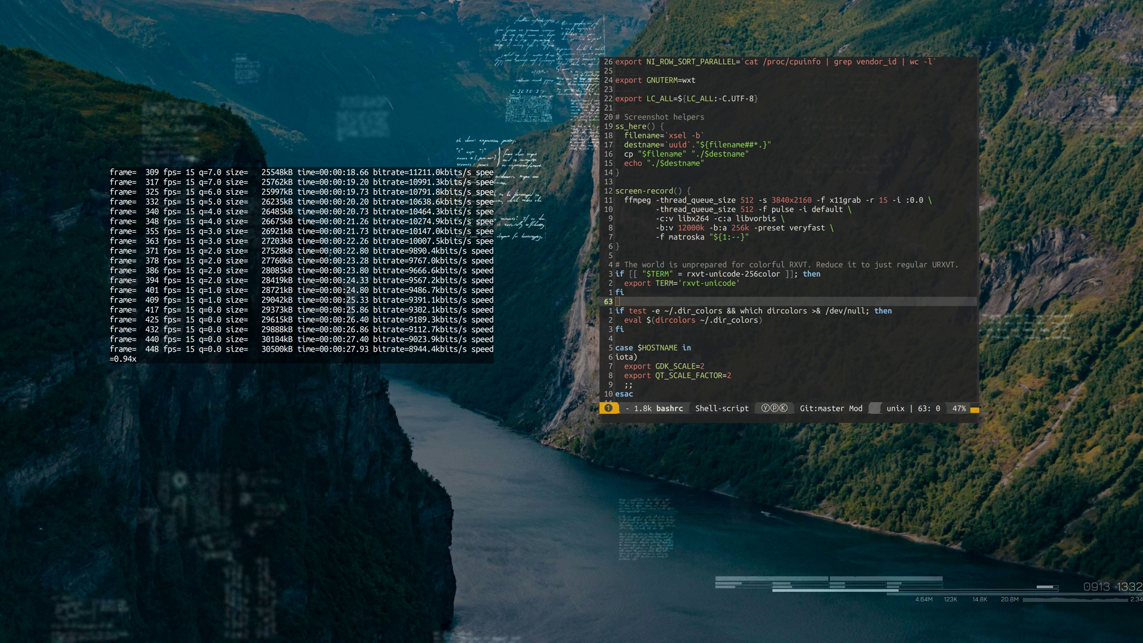
Browse the Data science VM's General and System > Processor settings unchanged, then return to the Ubuntu VM
{"action": "key", "text": "super+2"}
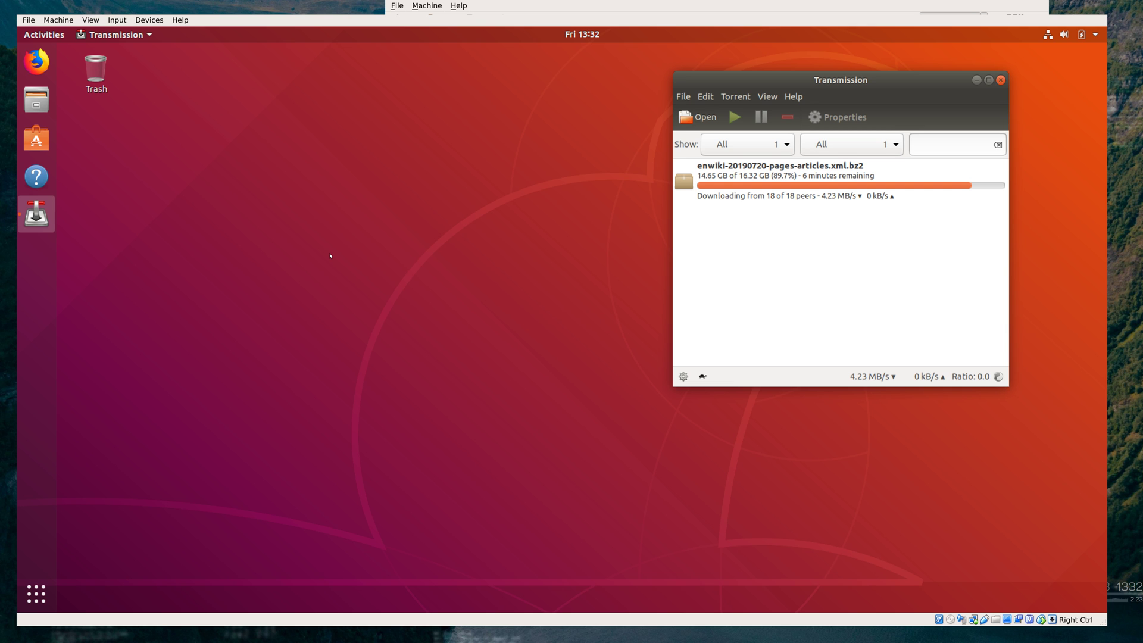
{"action": "left_click", "coordinate": [604, 2]}
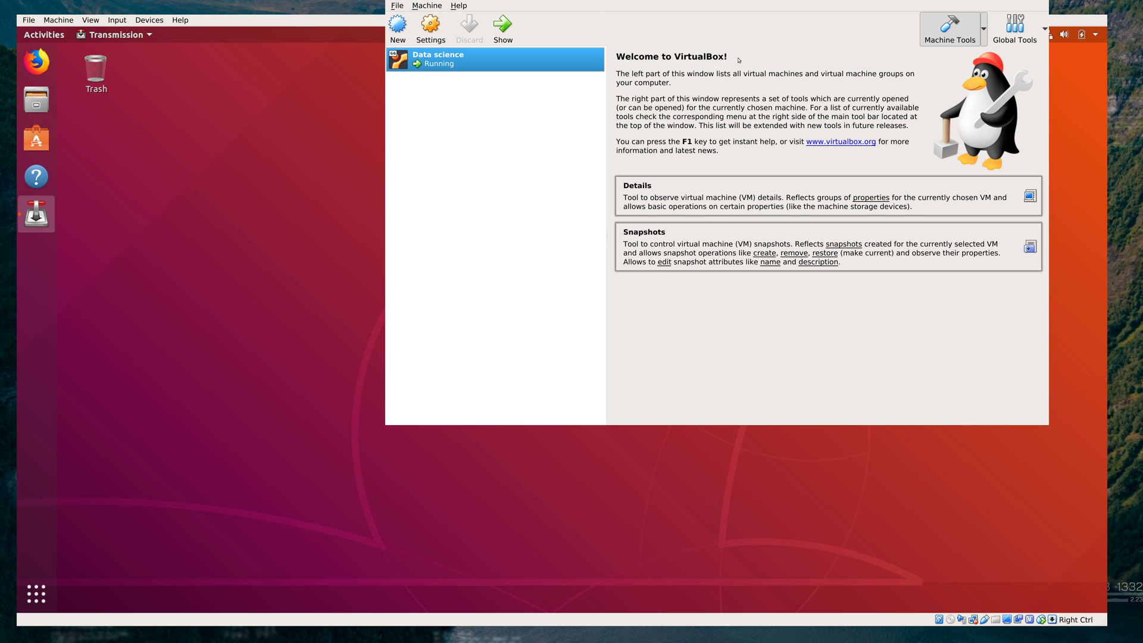
{"action": "left_click", "coordinate": [421, 42]}
{"action": "left_click", "coordinate": [674, 118]}
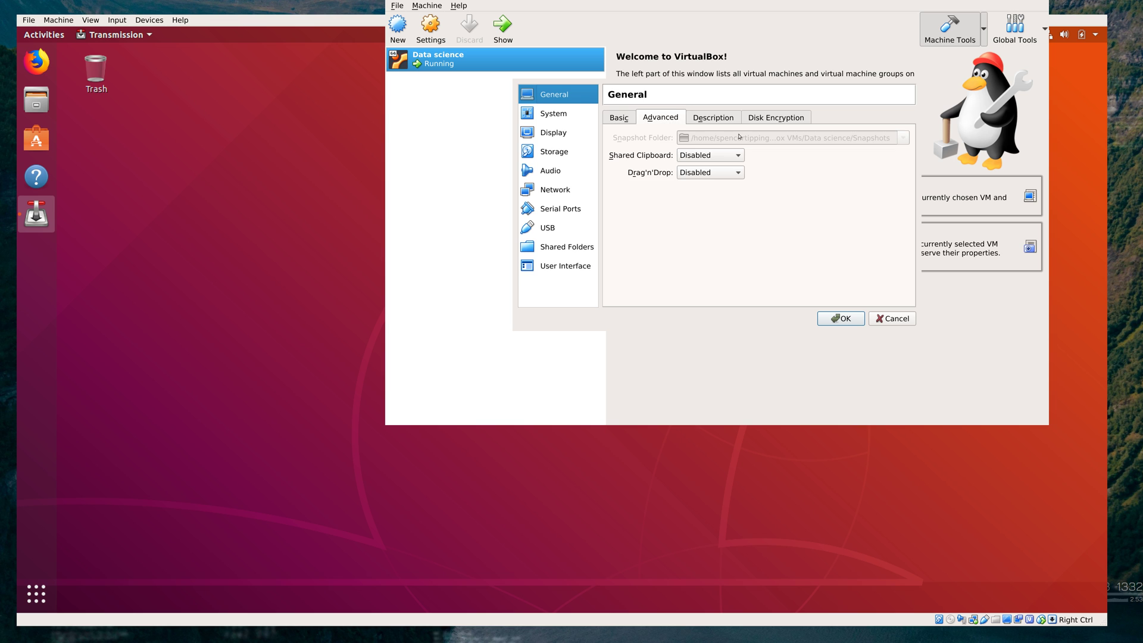
{"action": "left_click", "coordinate": [622, 119]}
{"action": "left_click", "coordinate": [565, 116]}
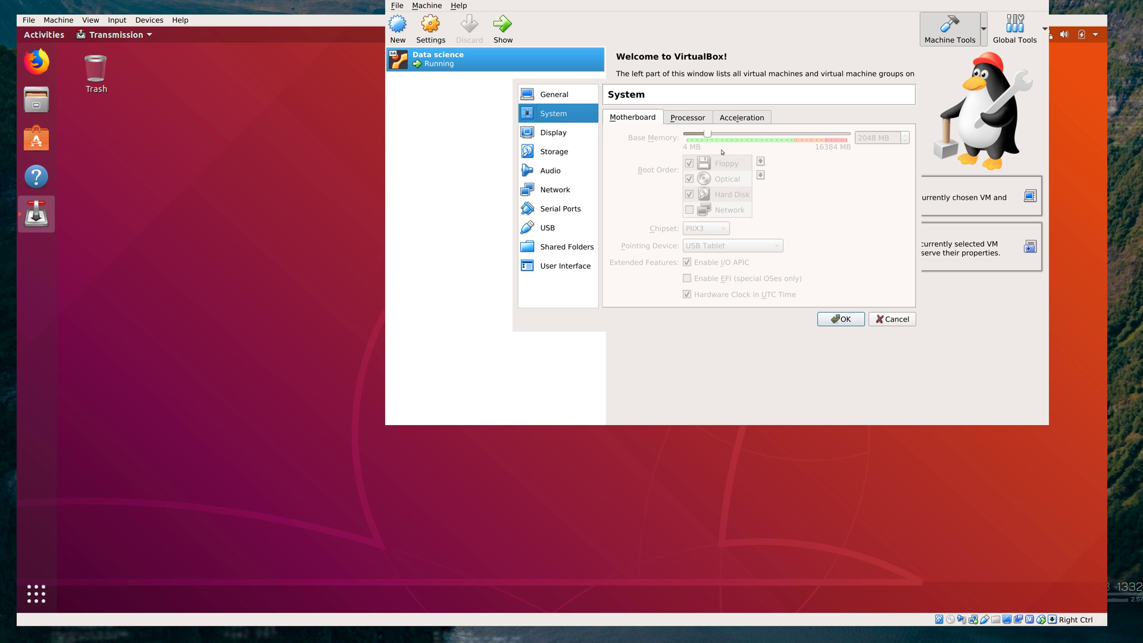
{"action": "left_click", "coordinate": [702, 119]}
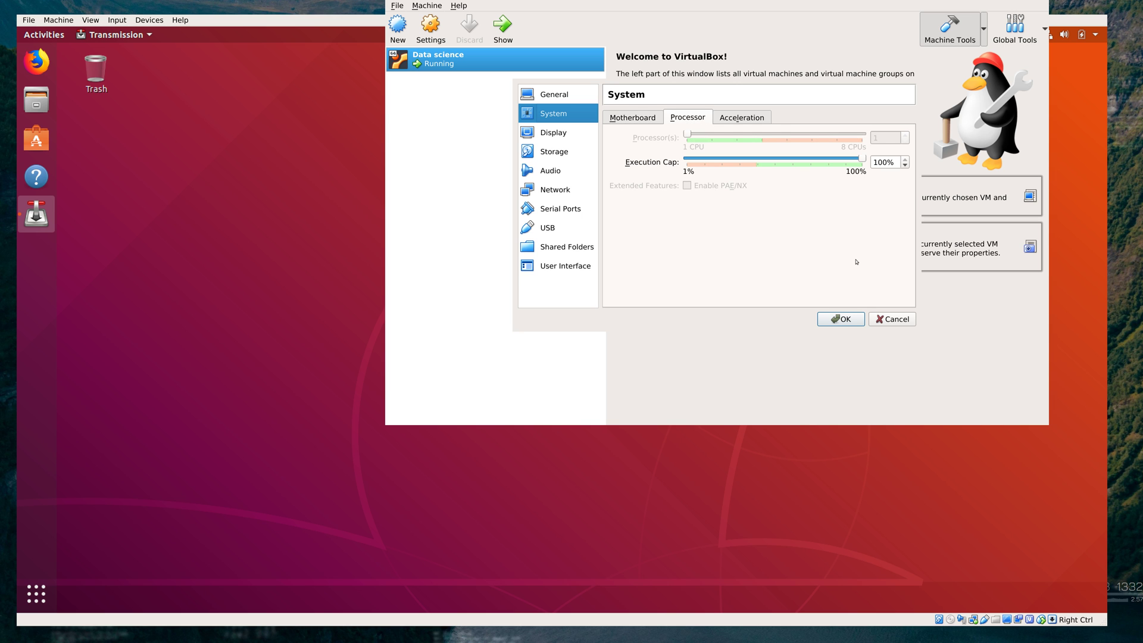
{"action": "key", "text": "Escape"}
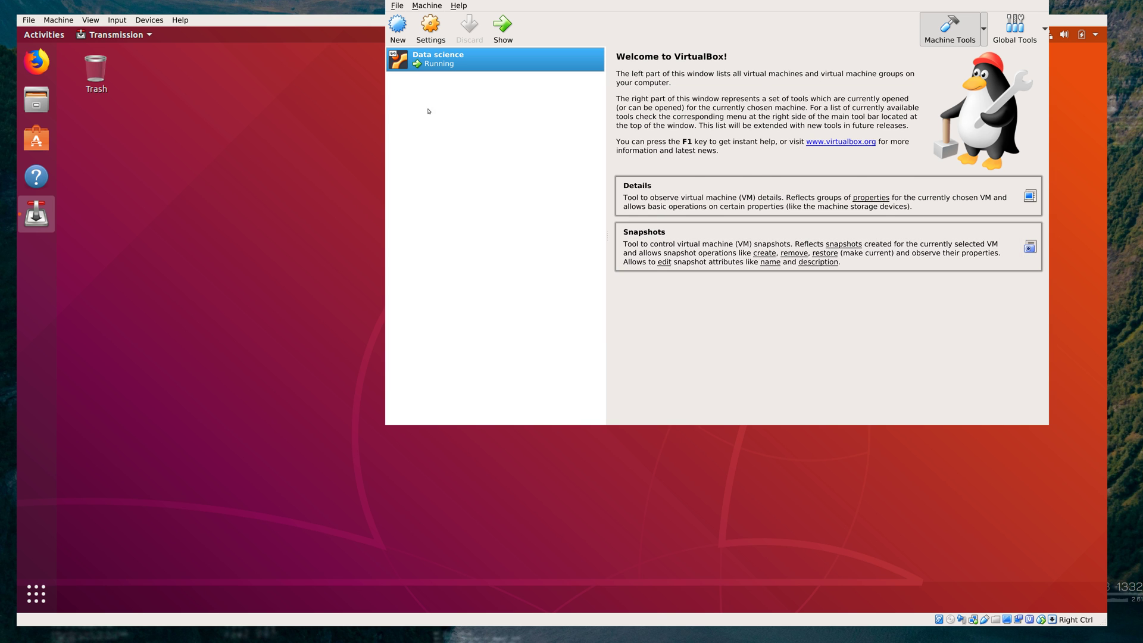
{"action": "left_click", "coordinate": [358, 27]}
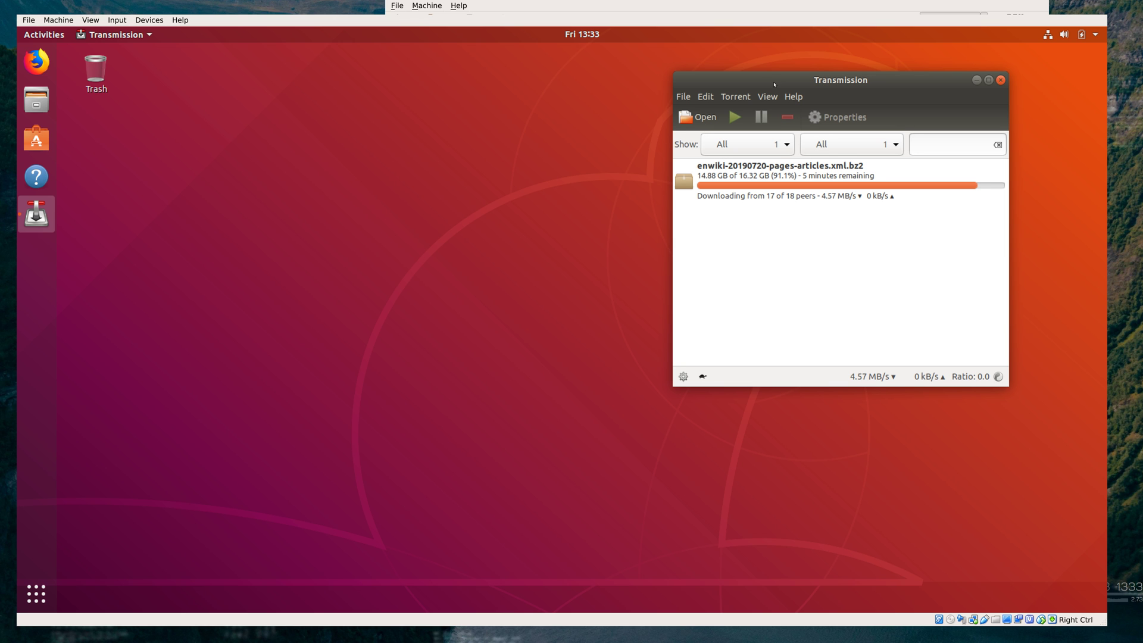
Nudge the Transmission window up-right and minimise it, leaving the download running
{"action": "left_click_drag", "start_coordinate": [773, 82], "coordinate": [798, 76]}
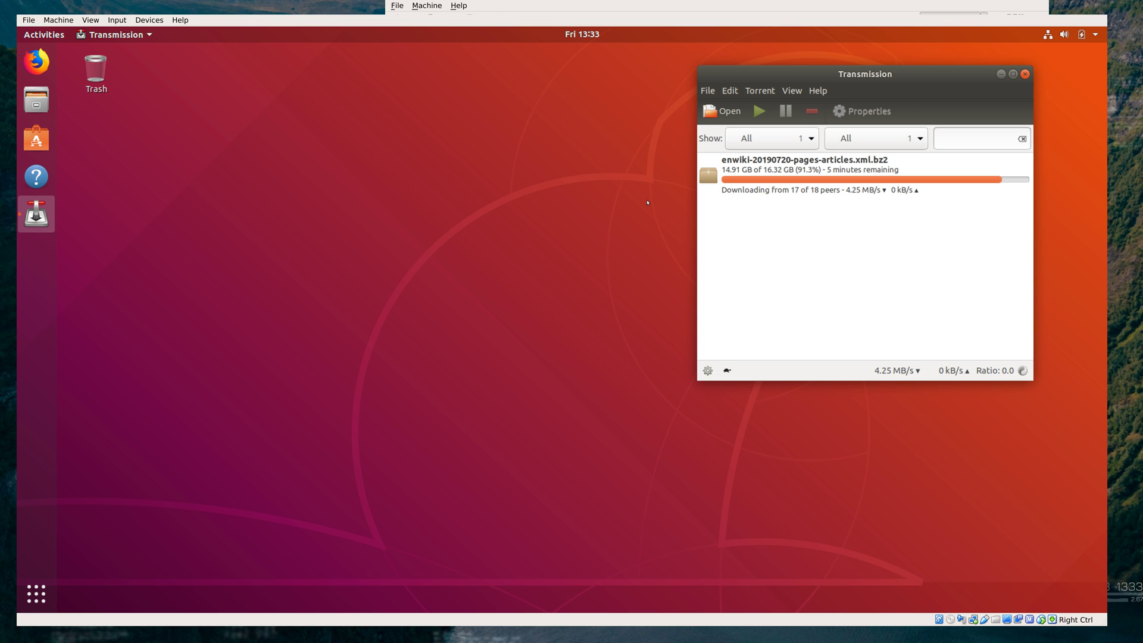
{"action": "left_click", "coordinate": [1001, 74]}
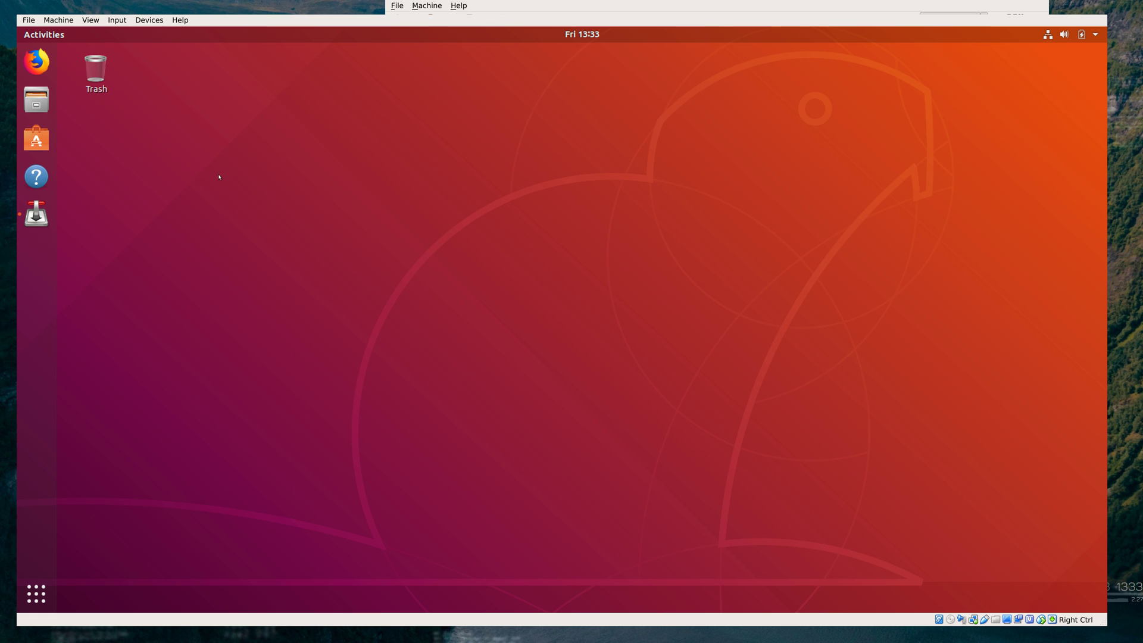
Open the enwiki-20190720 pages-articles magnet link from Firefox's Data dump torrents page, cancel the launch prompt, and close Firefox
{"action": "left_click", "coordinate": [28, 53]}
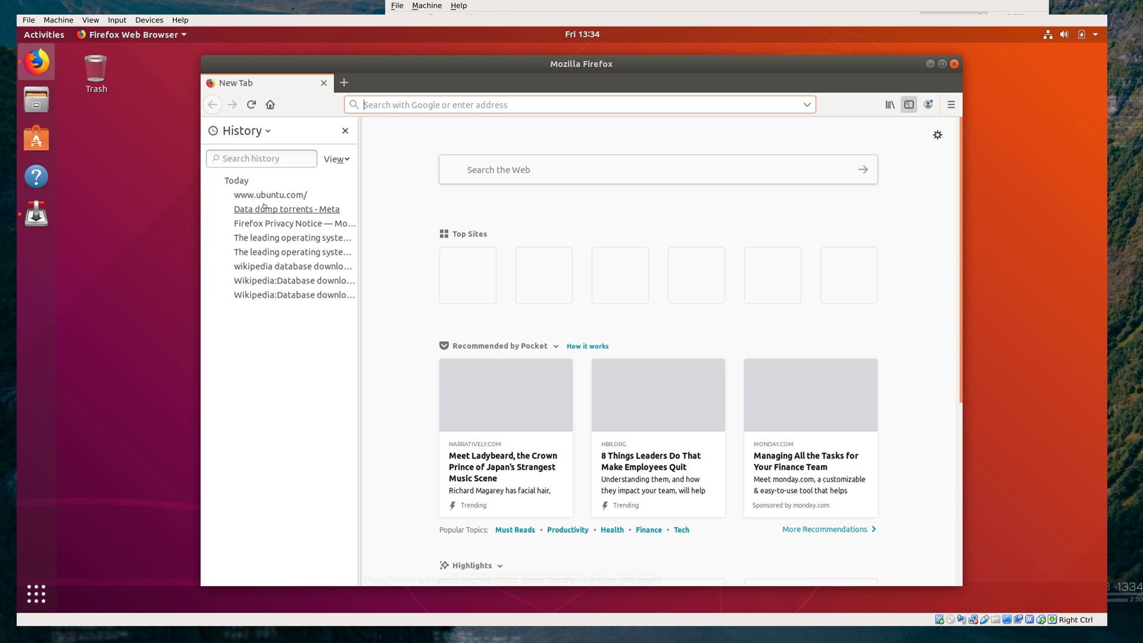
{"action": "left_click", "coordinate": [270, 294]}
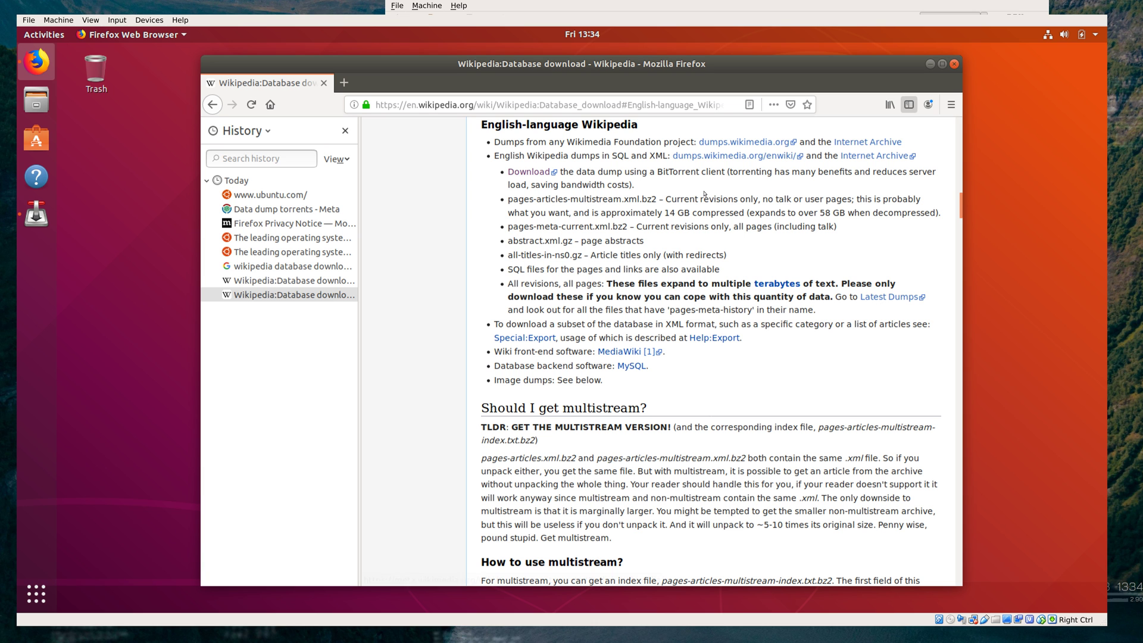
{"action": "left_click", "coordinate": [522, 172]}
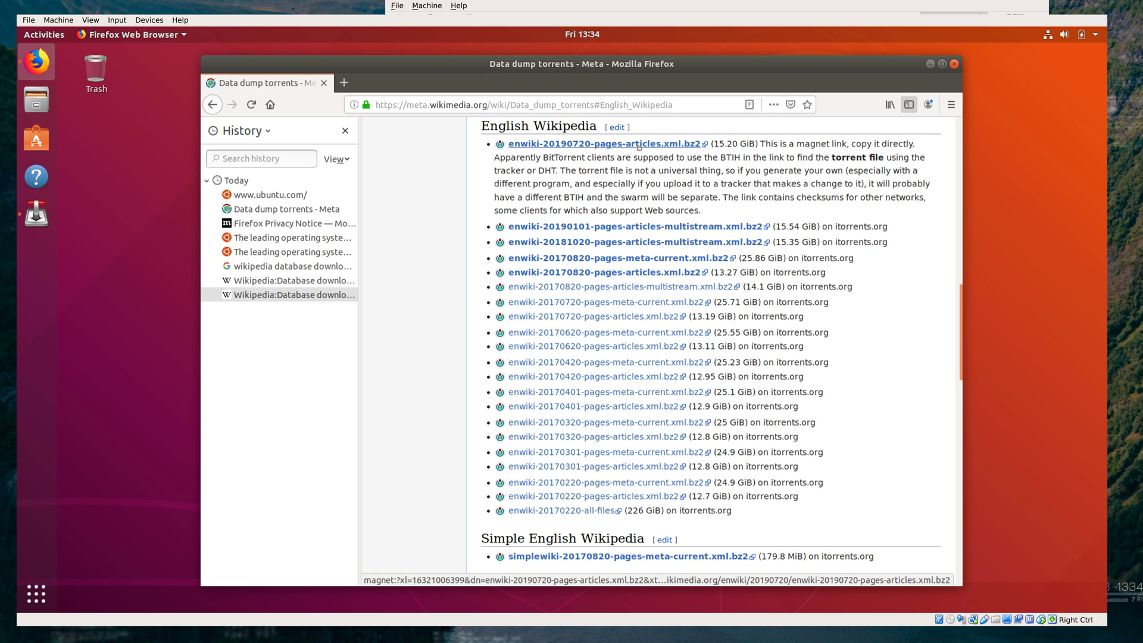
{"action": "left_click", "coordinate": [639, 145]}
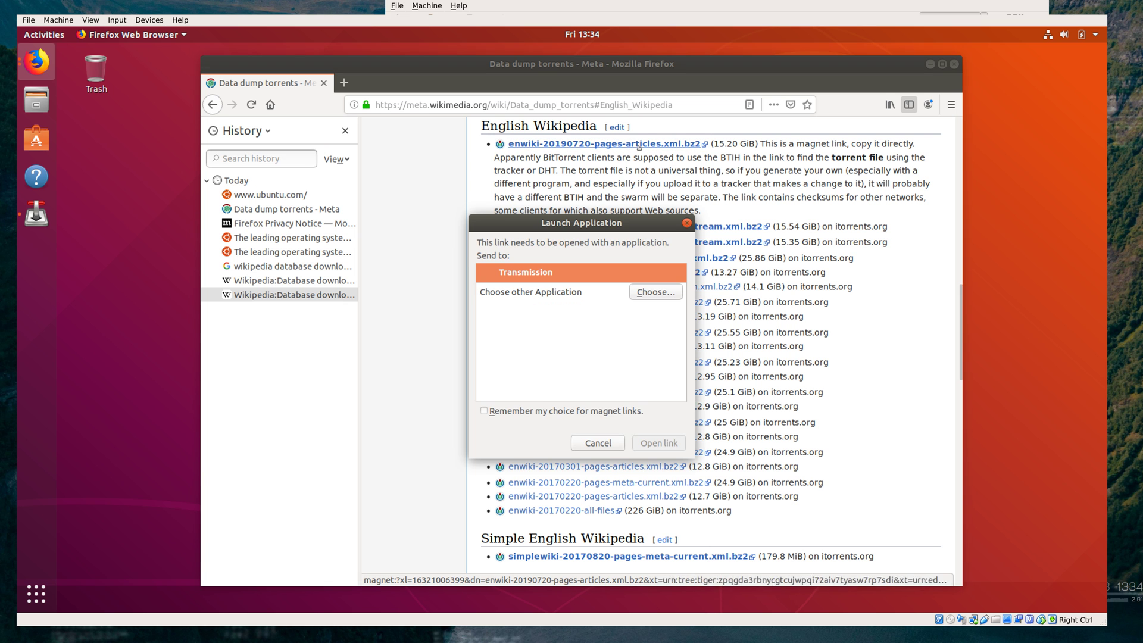
{"action": "left_click", "coordinate": [597, 443]}
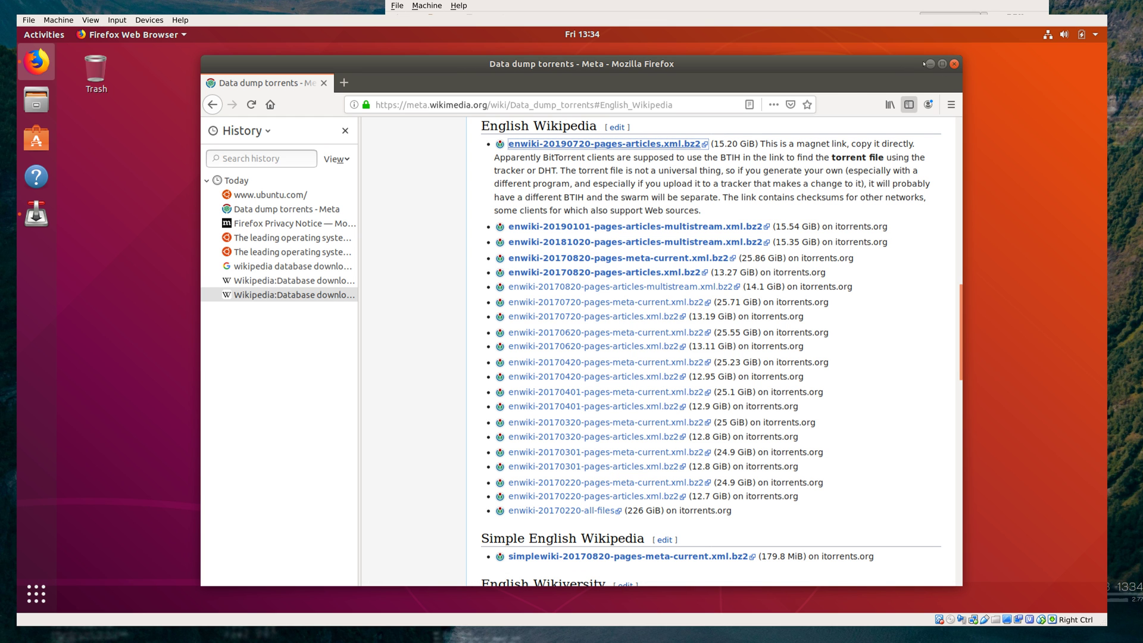
{"action": "left_click", "coordinate": [954, 64]}
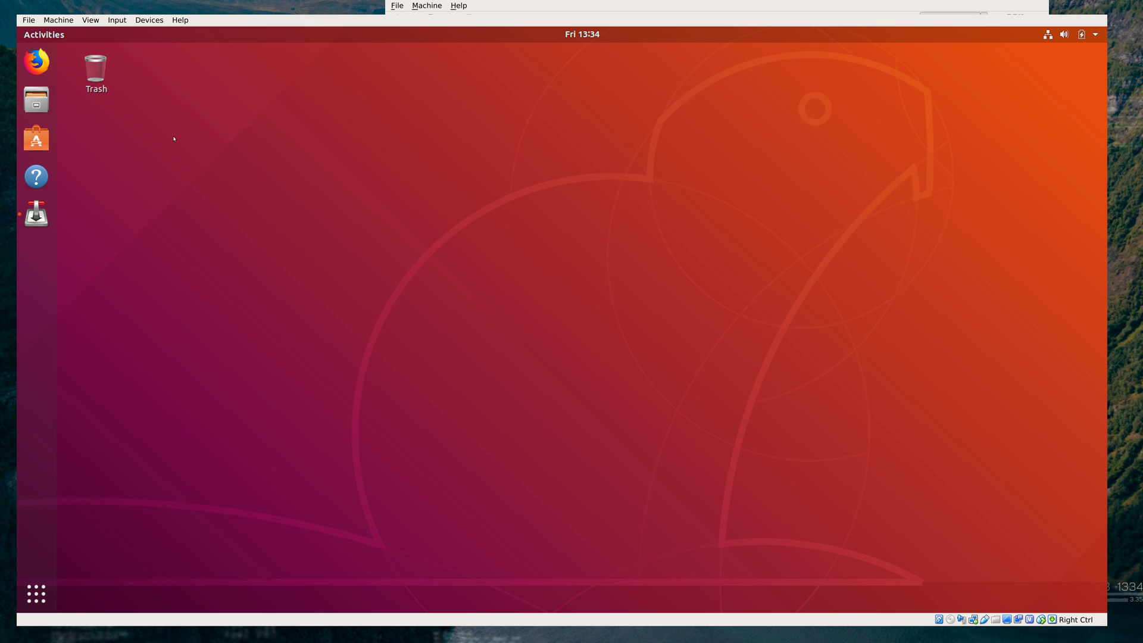
Launch gnome-terminal from Alt+F2 and run sudo apt-get update
{"action": "key", "text": "alt+F2"}
{"action": "type", "text": "gnom"}
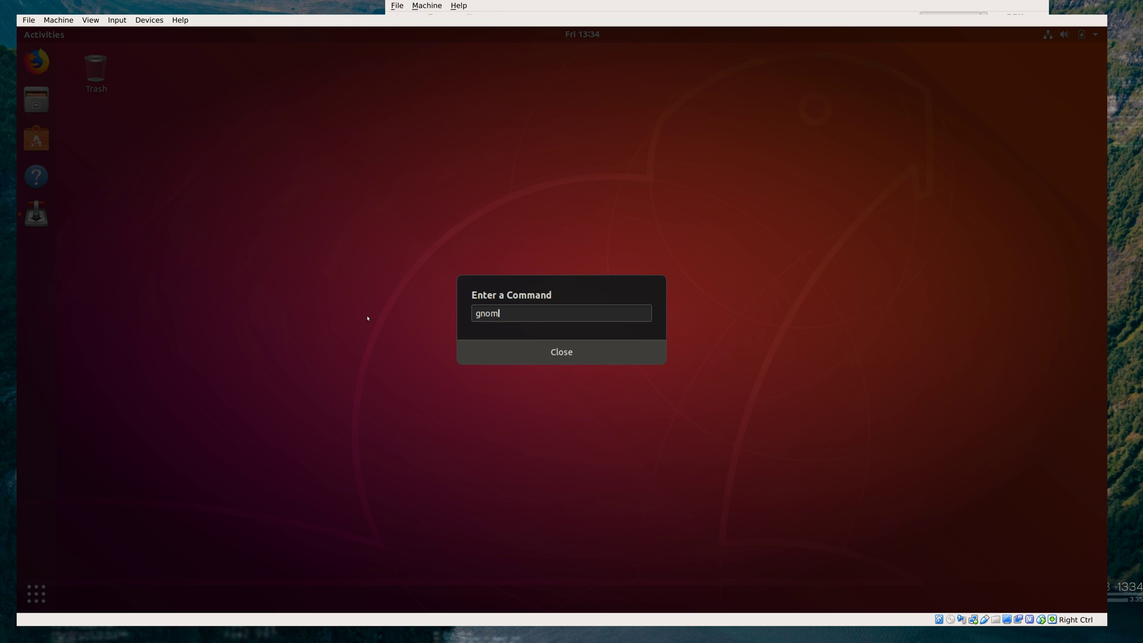
{"action": "type", "text": "e-terminal"}
{"action": "key", "text": "Return"}
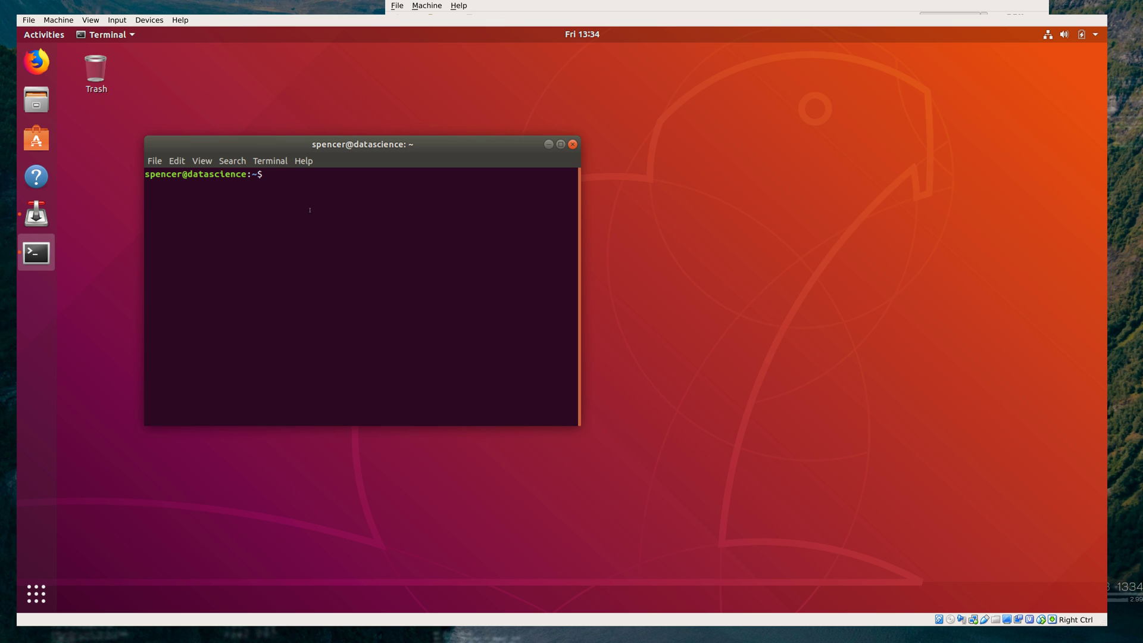
{"action": "left_click_drag", "start_coordinate": [307, 142], "coordinate": [333, 117]}
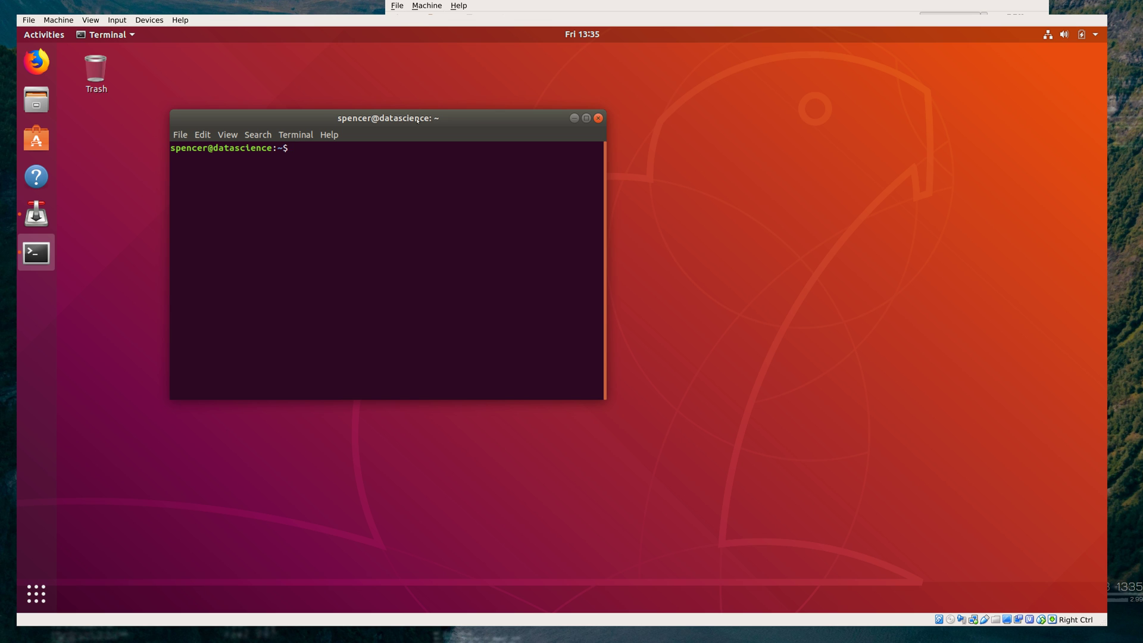
{"action": "left_click_drag", "start_coordinate": [416, 119], "coordinate": [415, 121]}
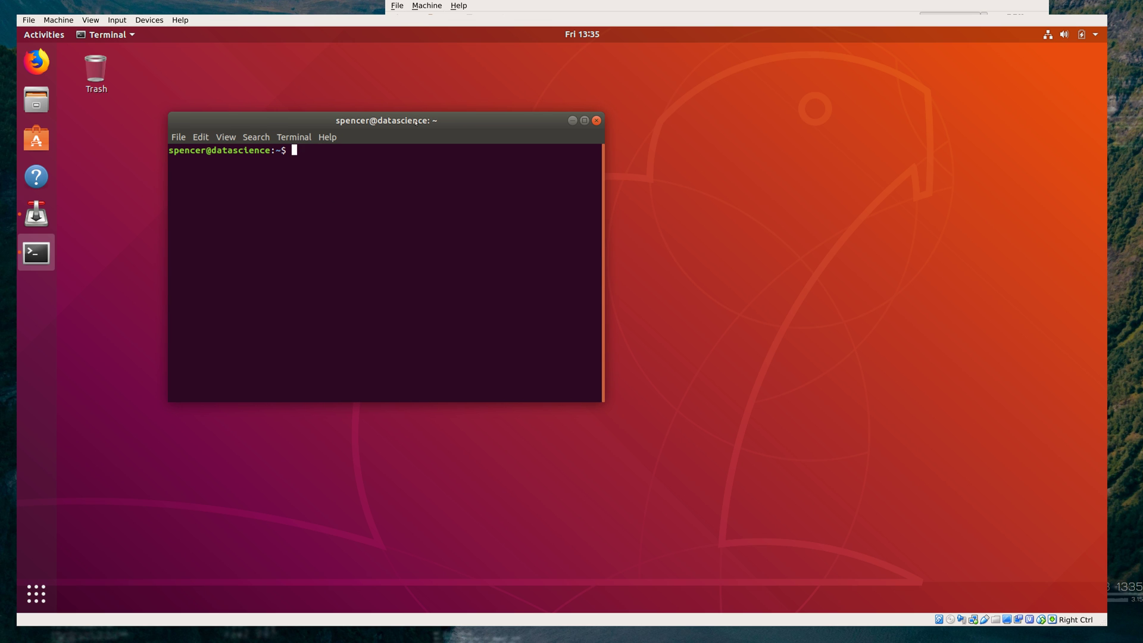
{"action": "type", "text": "sudo apt-get updsate"}
{"action": "key", "text": "BackSpace"}
{"action": "key", "text": "BackSpace"}
{"action": "key", "text": "BackSpace"}
{"action": "key", "text": "BackSpace"}
{"action": "type", "text": "ate"}
{"action": "key", "text": "Return"}
{"action": "key", "text": "Return"}
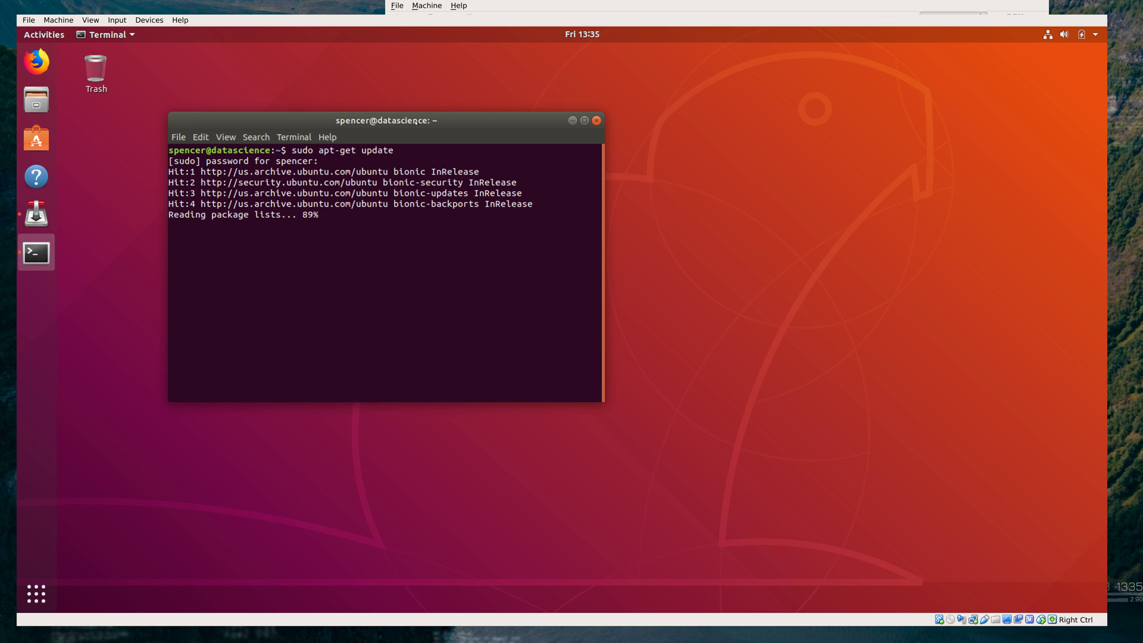
Run sudo apt-get install transmission-gtk, confirming 2.92 is already newest, then close the terminal
{"action": "key", "text": "Up"}
{"action": "key", "text": "BackSpace"}
{"action": "key", "text": "BackSpace"}
{"action": "key", "text": "BackSpace"}
{"action": "key", "text": "BackSpace"}
{"action": "key", "text": "BackSpace"}
{"action": "key", "text": "BackSpace"}
{"action": "type", "text": "install "}
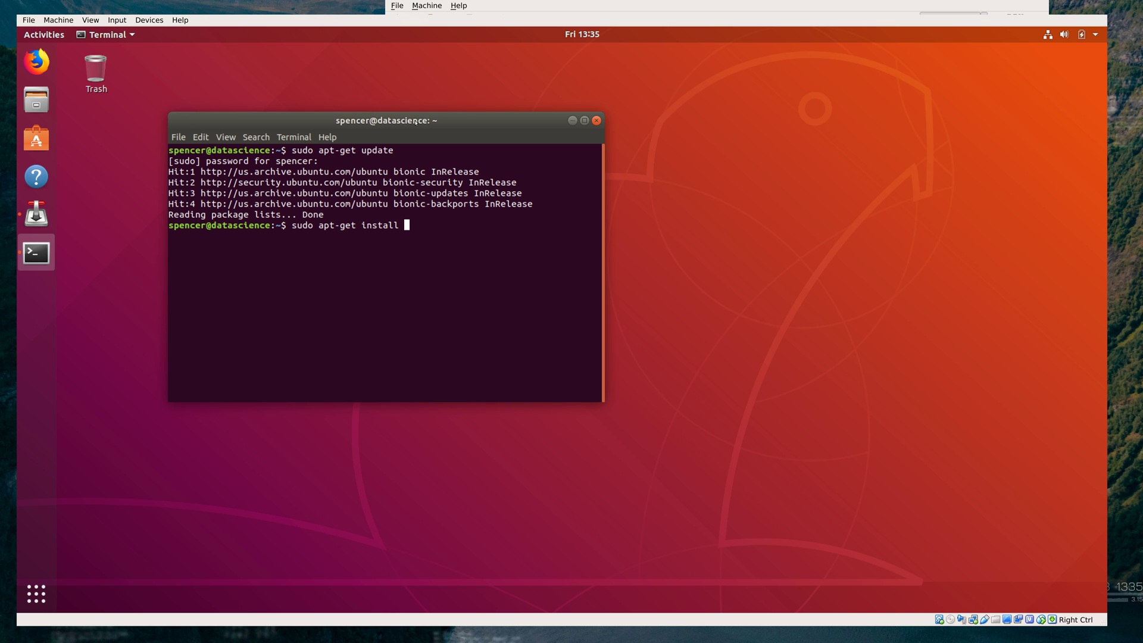
{"action": "type", "text": "transmission-gtk"}
{"action": "key", "text": "Return"}
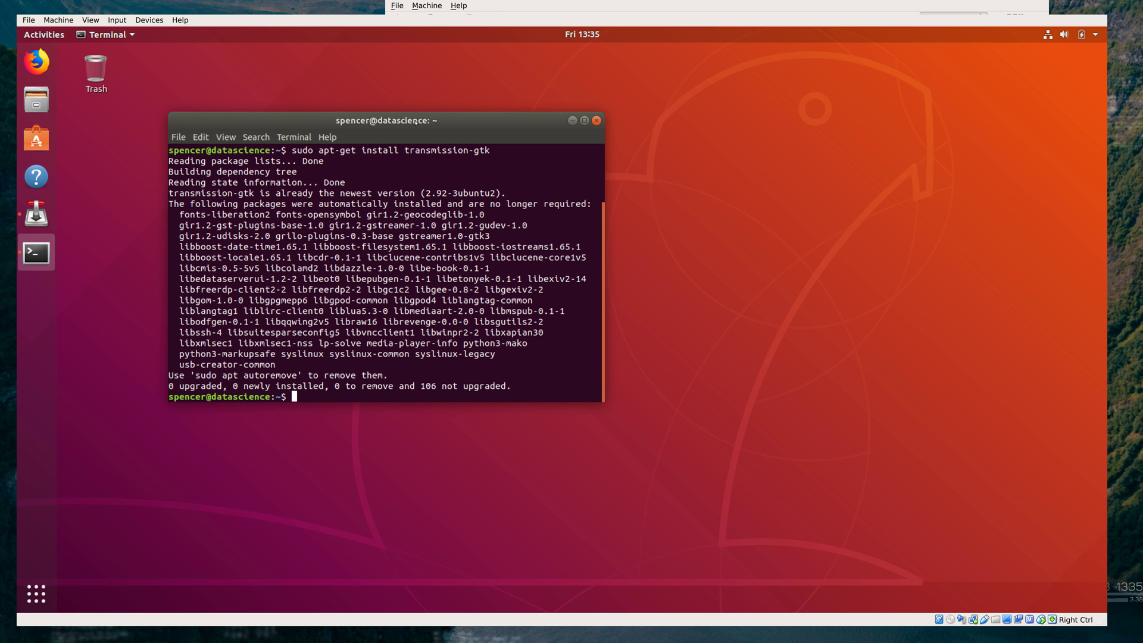
{"action": "key", "text": "ctrl+d"}
{"action": "key", "text": "alt+F2"}
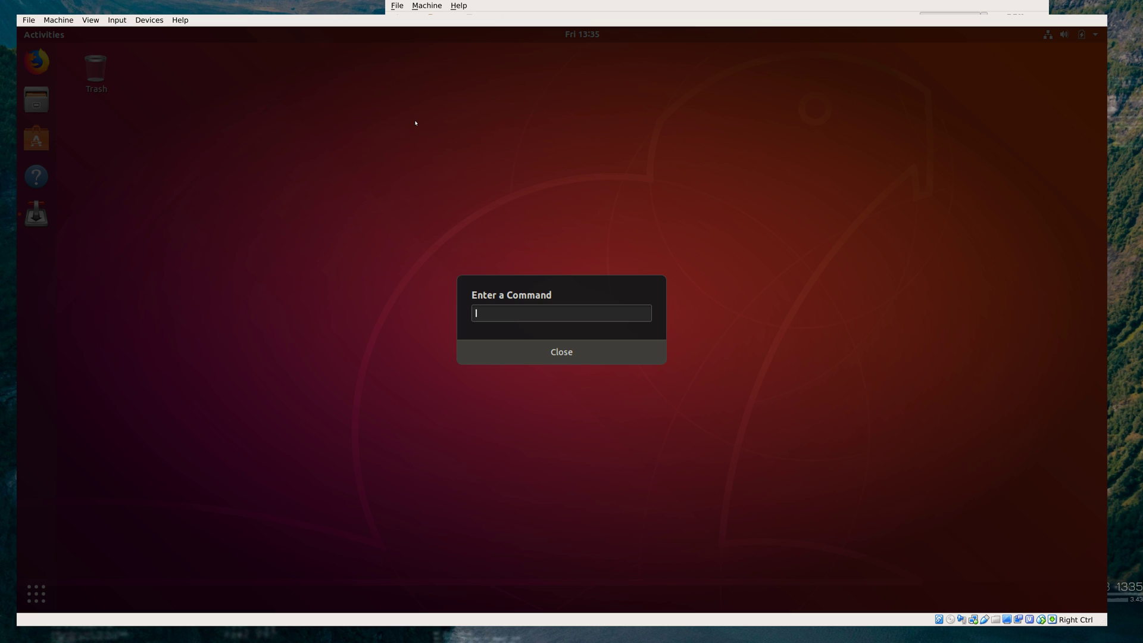
Launch transmission-gtk and open, then cancel, the Open URL dialog
{"action": "type", "text": "transmission-gtk"}
{"action": "key", "text": "Return"}
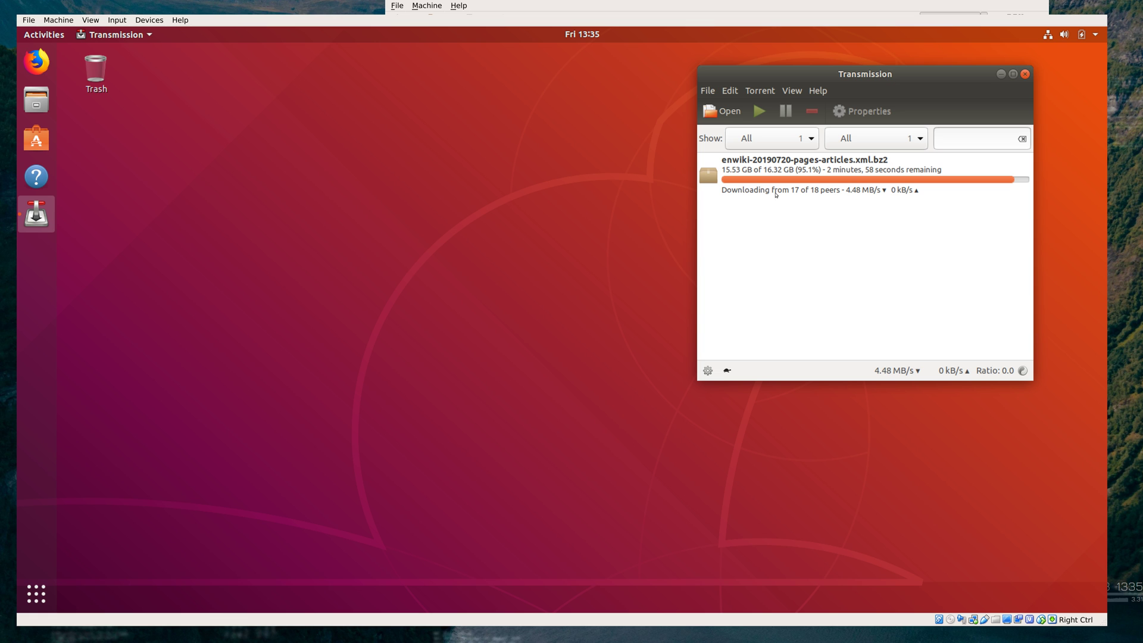
{"action": "left_click", "coordinate": [707, 90]}
{"action": "left_click", "coordinate": [732, 118]}
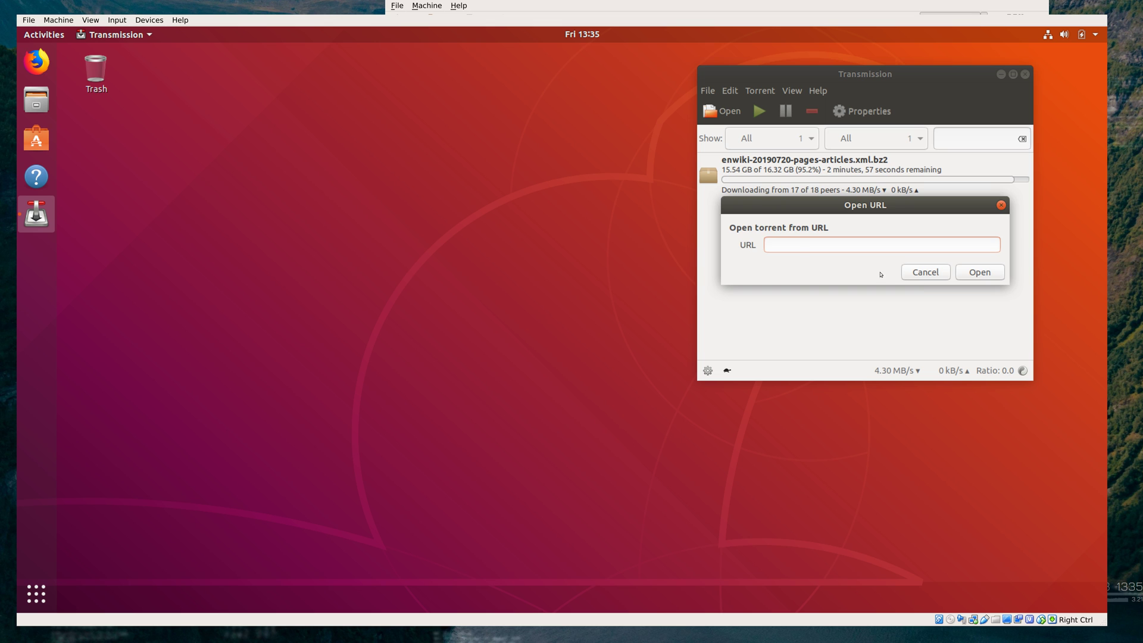
{"action": "left_click", "coordinate": [936, 275]}
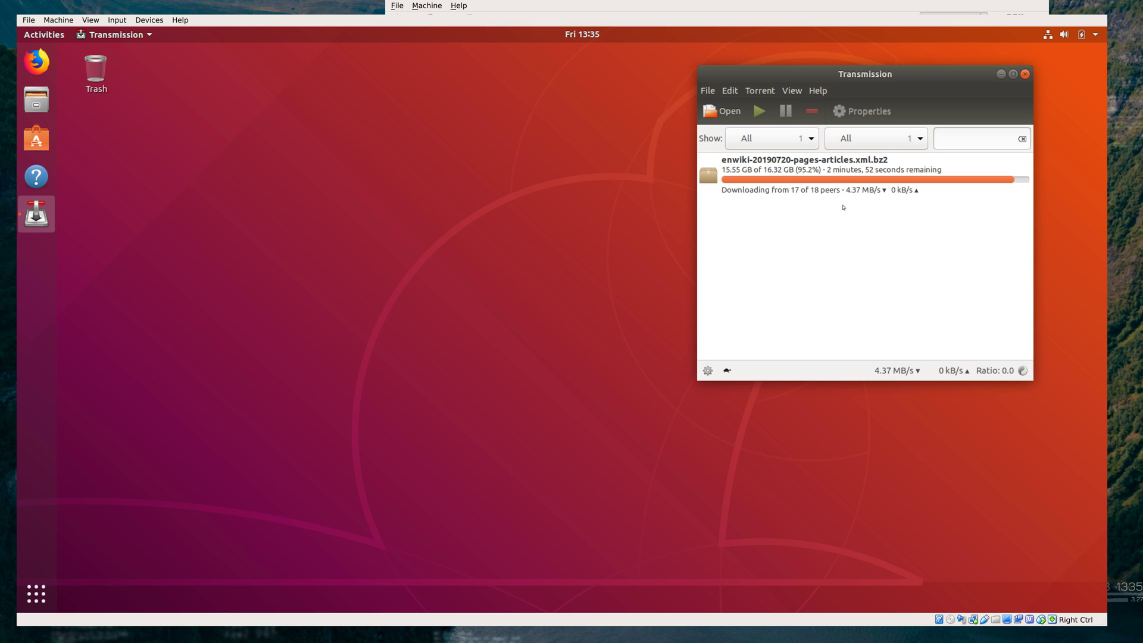
Select and deselect the enwiki-20190720 torrent row several times to check its 95.8% progress
{"action": "left_click", "coordinate": [837, 183]}
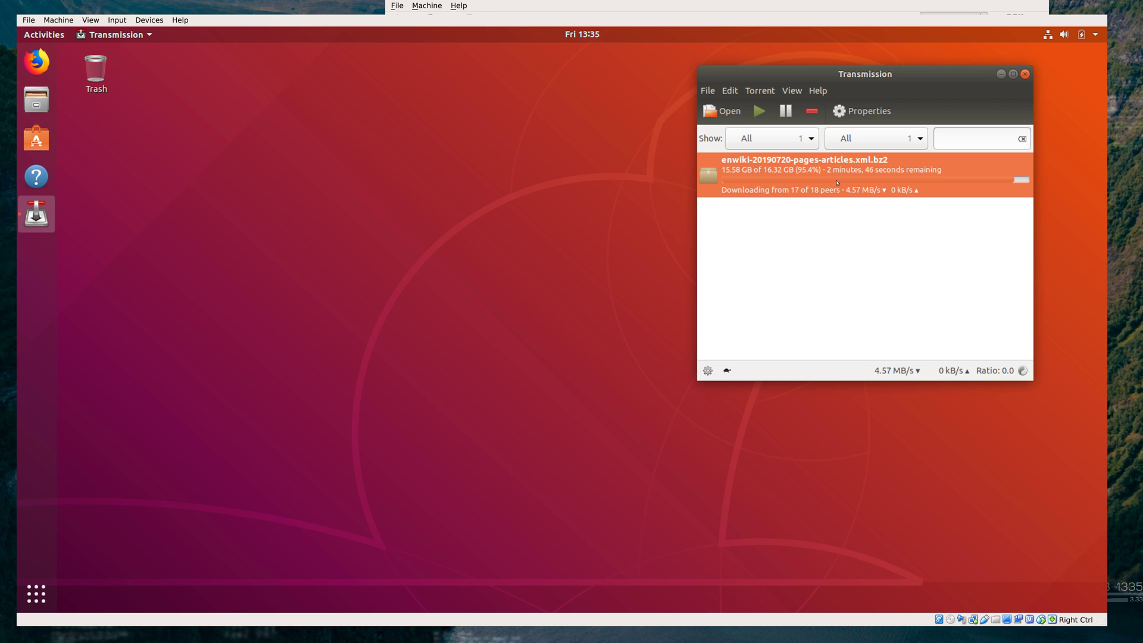
{"action": "left_click", "coordinate": [883, 233]}
{"action": "left_click", "coordinate": [782, 168]}
{"action": "left_click", "coordinate": [802, 208]}
{"action": "left_click", "coordinate": [770, 169]}
{"action": "left_click", "coordinate": [792, 218]}
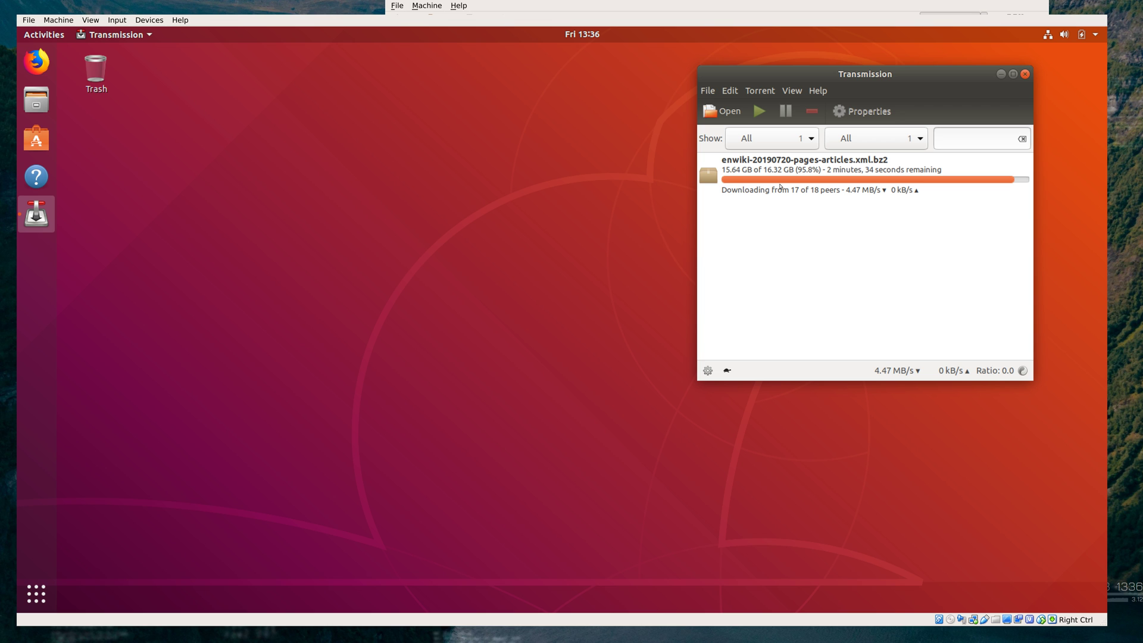
Select then deselect the enwiki torrent while it completes at 16.32 GB and starts seeding
{"action": "left_click", "coordinate": [891, 162]}
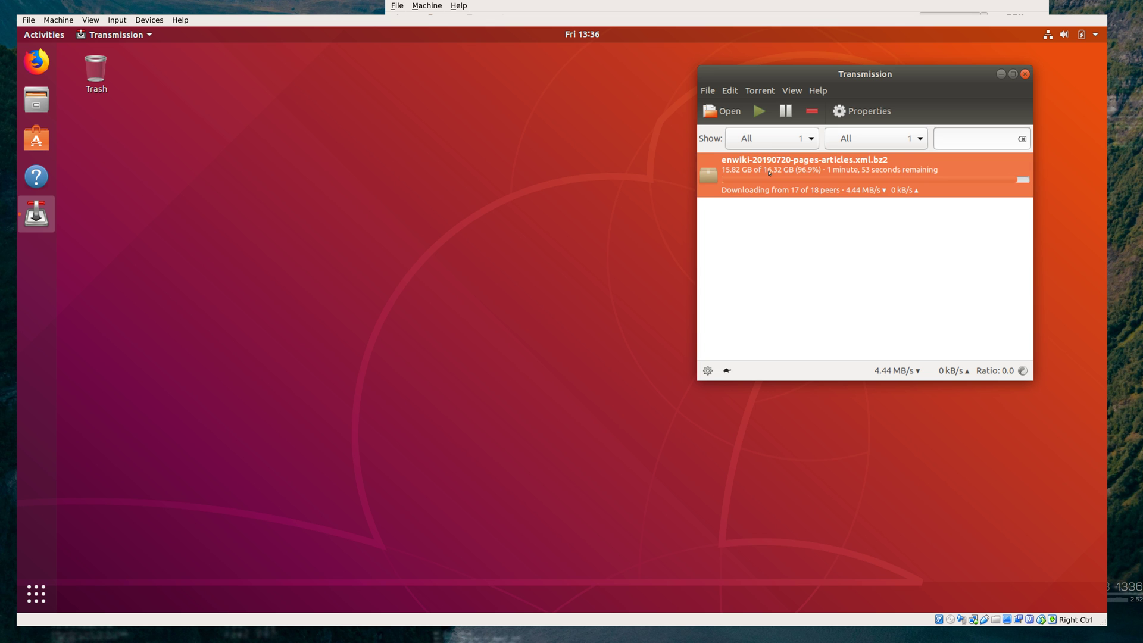
{"action": "left_click", "coordinate": [798, 232]}
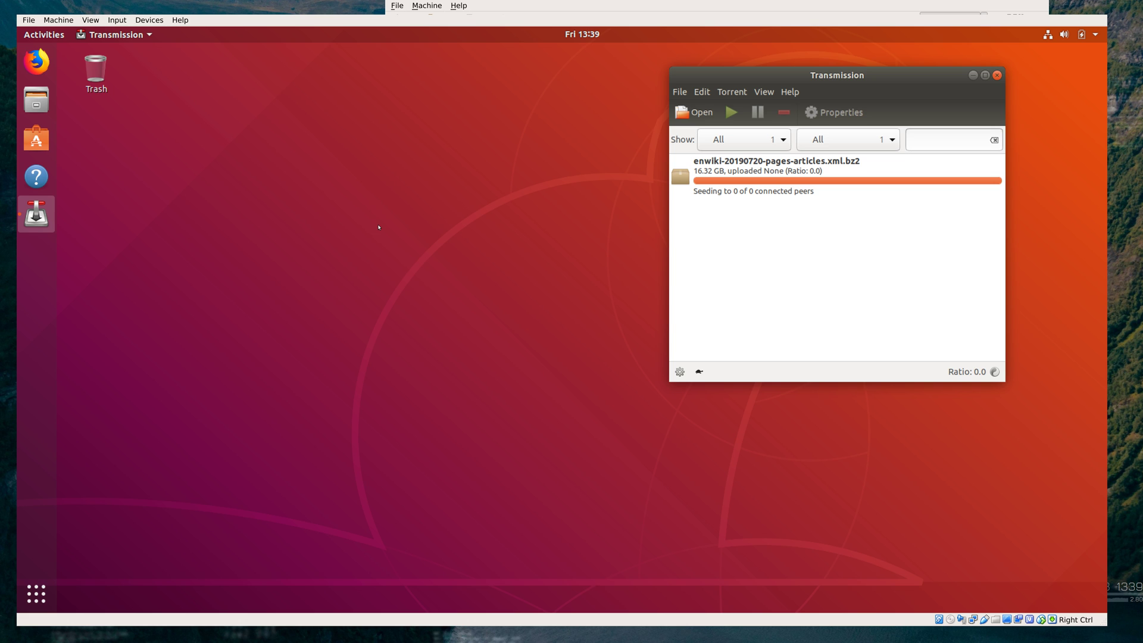
Launch a new GNOME Terminal from the Alt+F2 prompt and position it
{"action": "key", "text": "alt+F2"}
{"action": "type", "text": "gnome-terminal"}
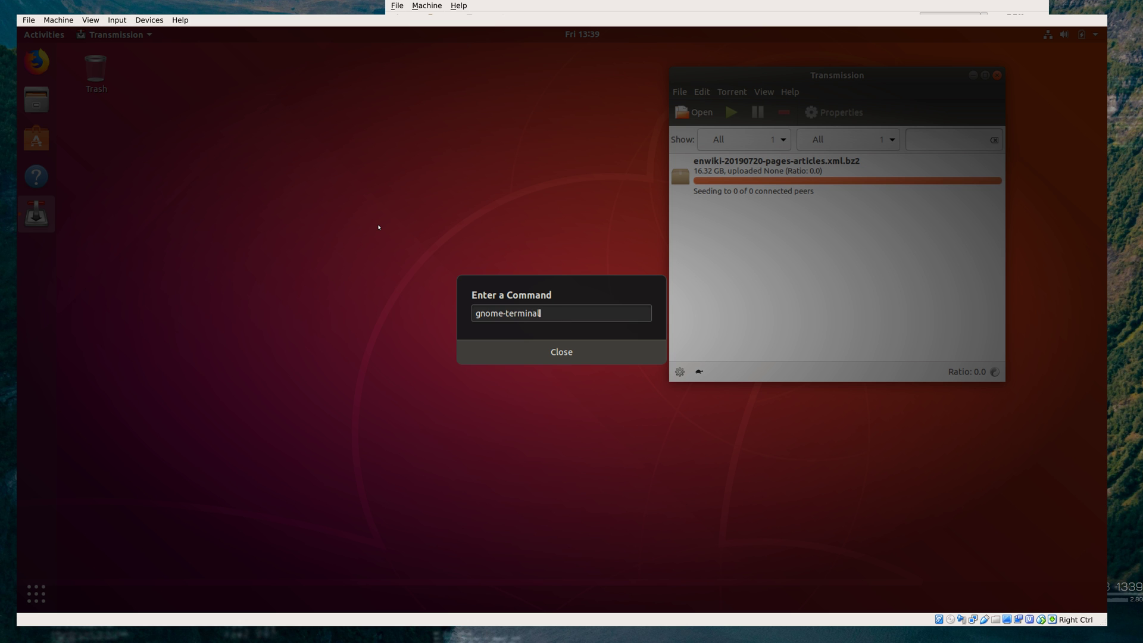
{"action": "key", "text": "Return"}
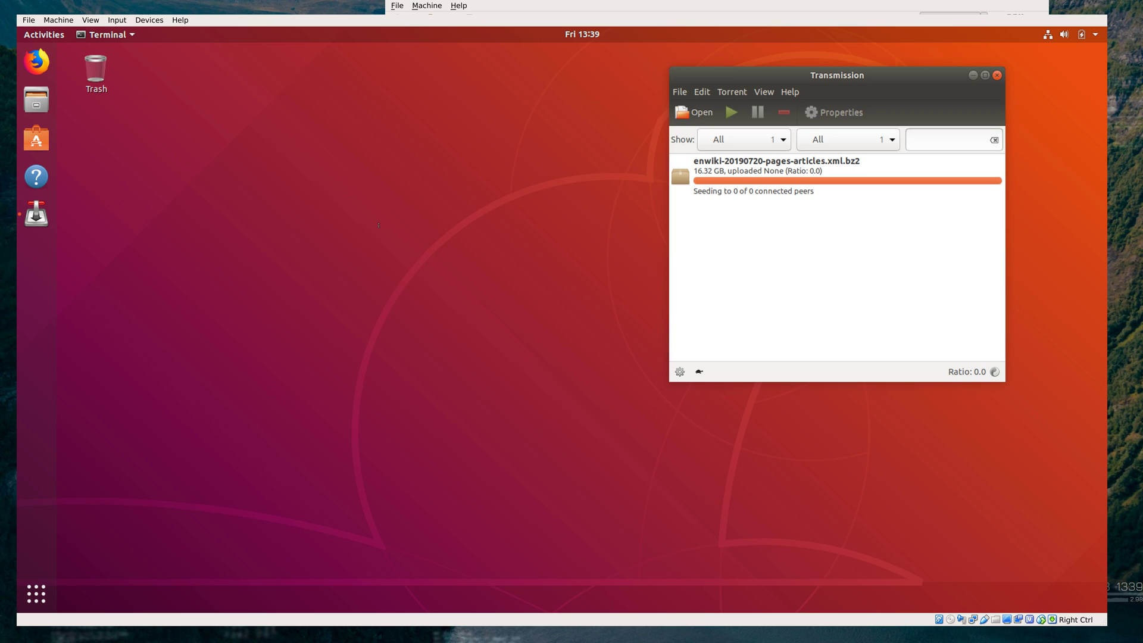
{"action": "left_click_drag", "start_coordinate": [343, 144], "coordinate": [372, 125]}
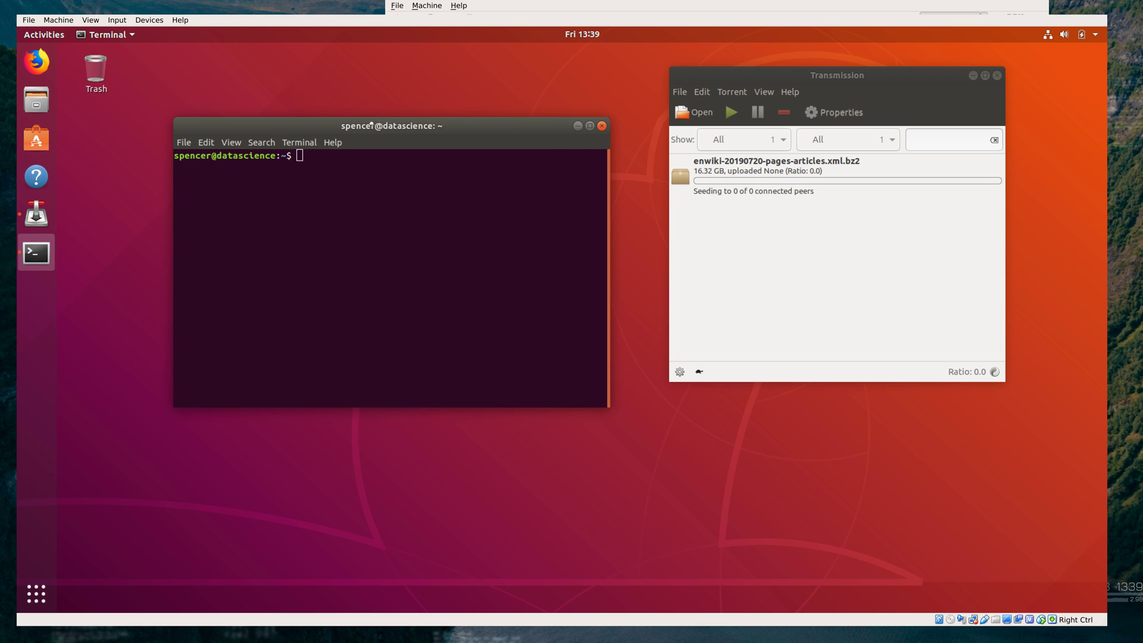
{"action": "type", "text": "ls"}
{"action": "key", "text": "BackSpace"}
{"action": "key", "text": "BackSpace"}
Open the Files manager beside the terminal and list the home folder with ls
{"action": "left_click", "coordinate": [36, 100]}
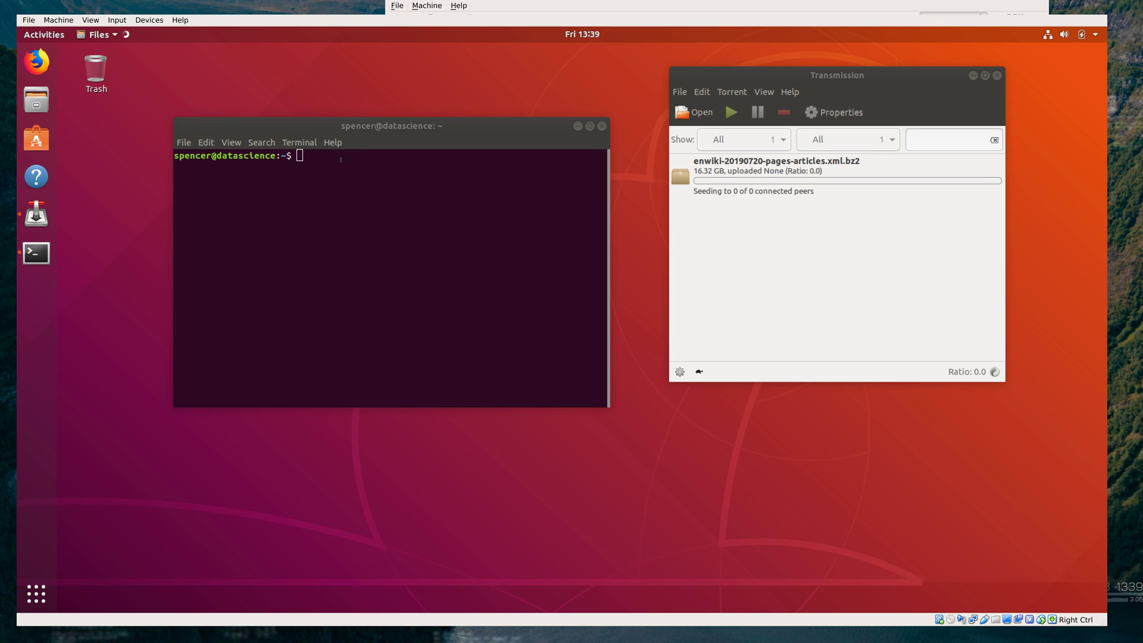
{"action": "left_click_drag", "start_coordinate": [371, 179], "coordinate": [593, 205]}
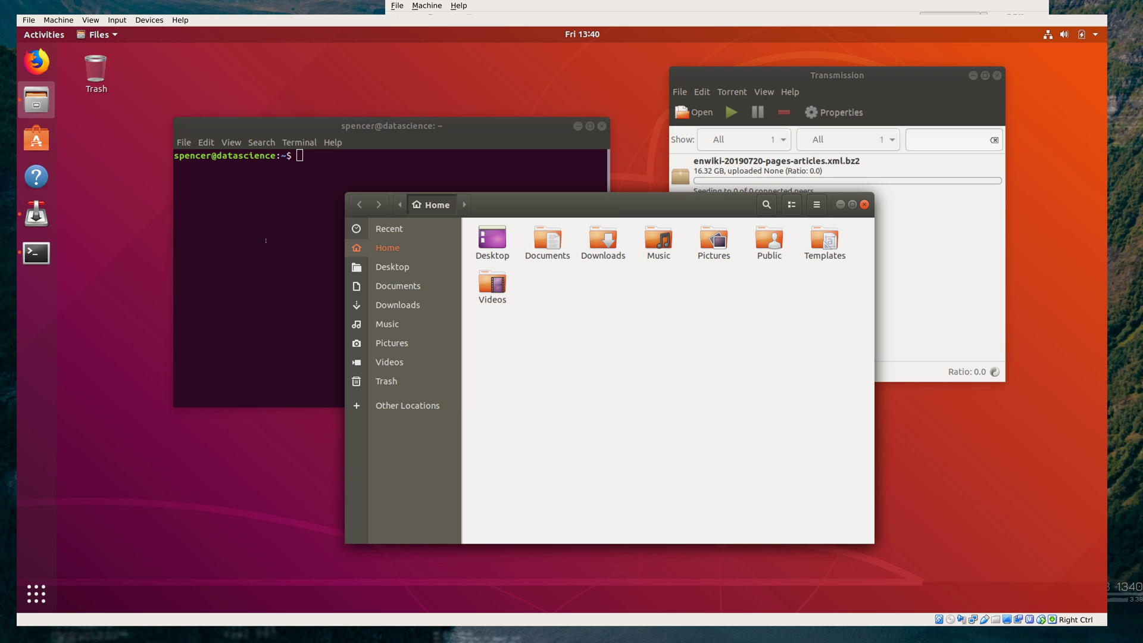
{"action": "left_click_drag", "start_coordinate": [326, 131], "coordinate": [266, 119]}
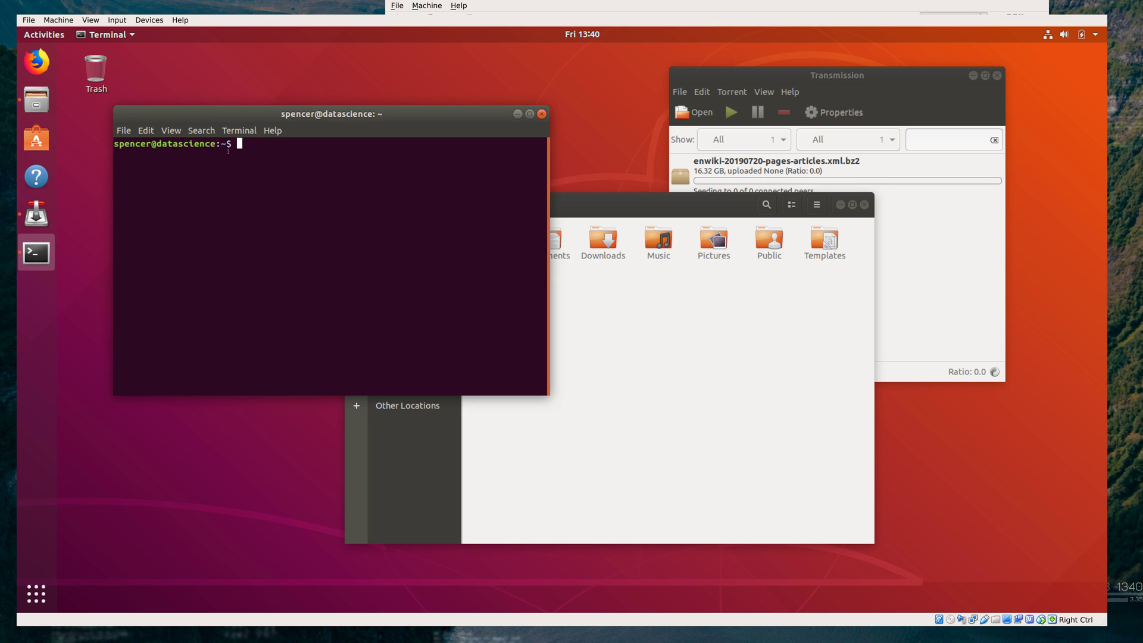
{"action": "left_click", "coordinate": [566, 510]}
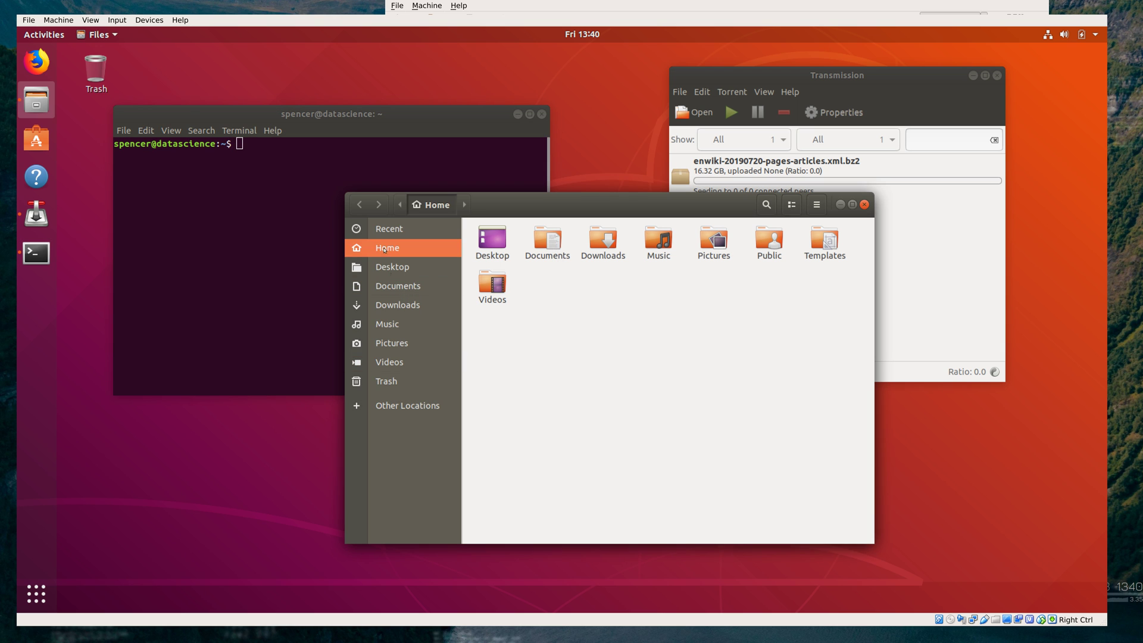
{"action": "left_click", "coordinate": [184, 222]}
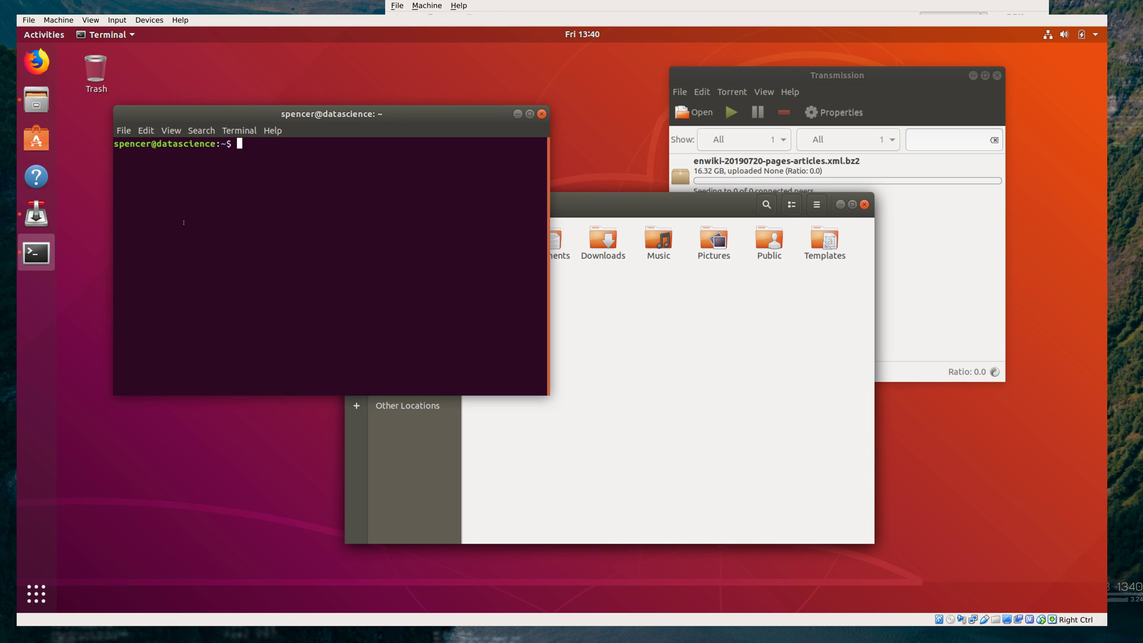
{"action": "type", "text": "ls"}
{"action": "key", "text": "Return"}
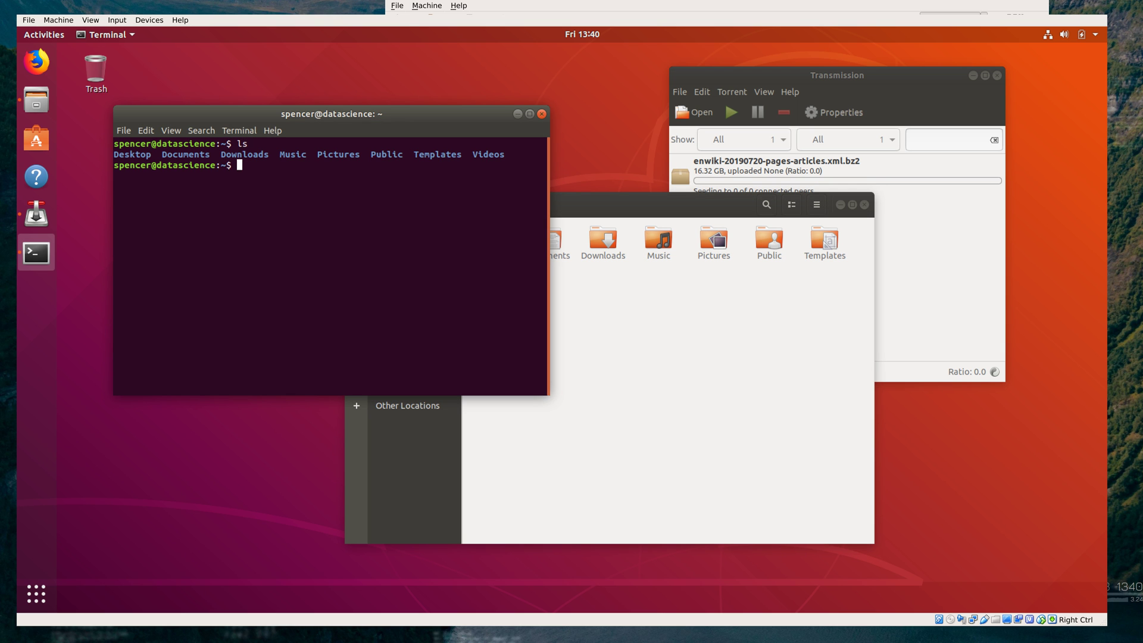
Enter Downloads in both the terminal and Files, and list it with ls
{"action": "left_click_drag", "start_coordinate": [697, 202], "coordinate": [877, 195]}
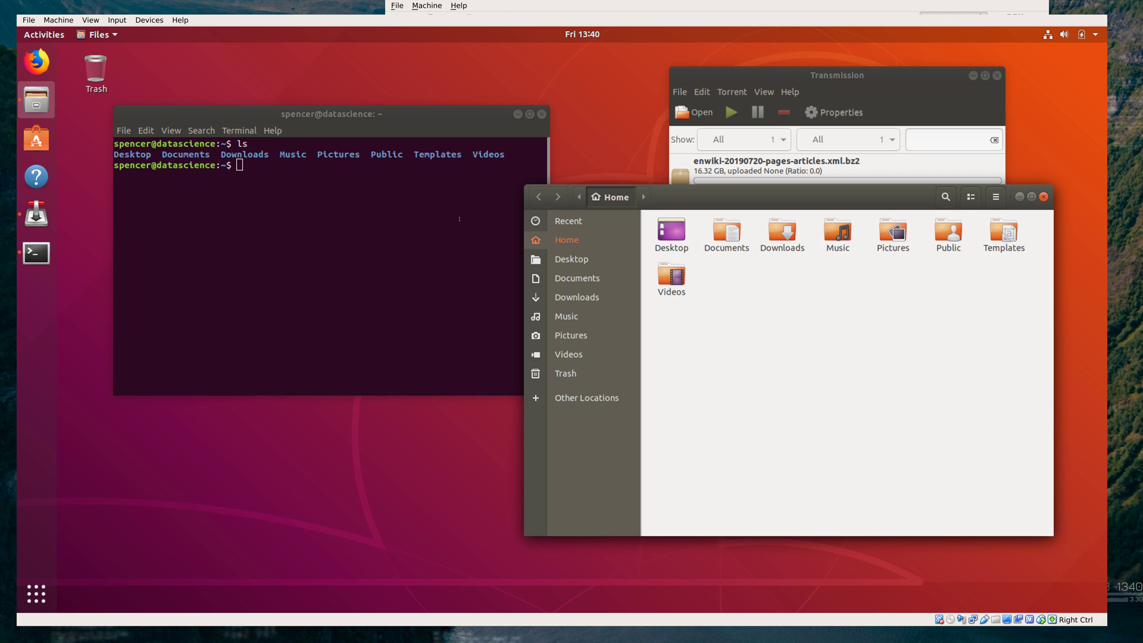
{"action": "left_click_drag", "start_coordinate": [707, 201], "coordinate": [515, 216]}
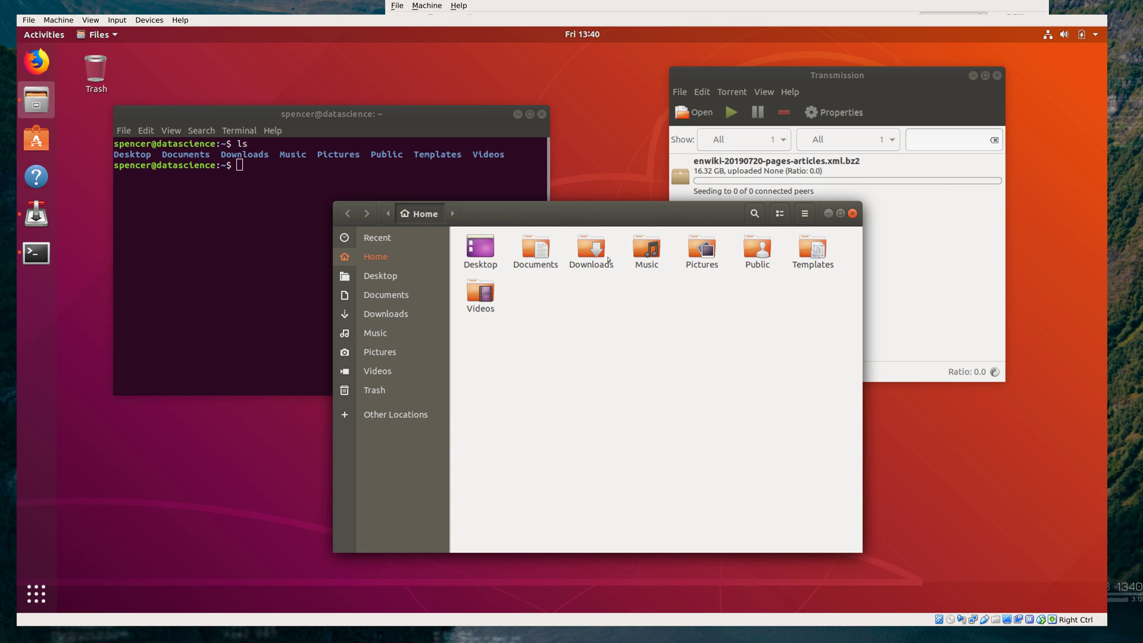
{"action": "left_click_drag", "start_coordinate": [343, 113], "coordinate": [301, 101]}
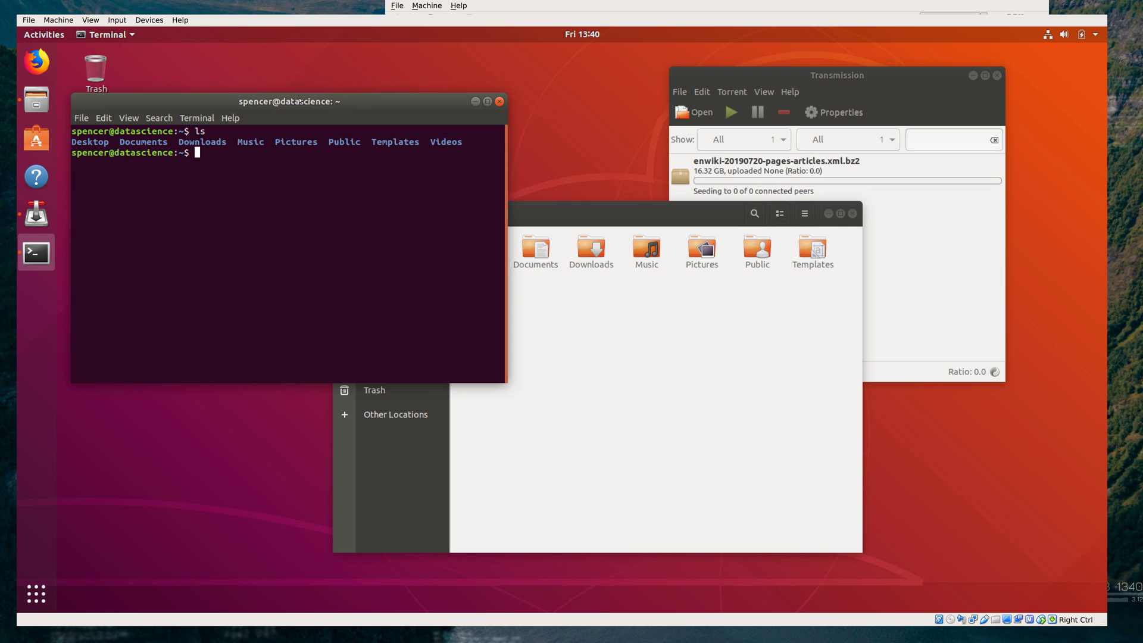
{"action": "type", "text": "cd Downloads"}
{"action": "key", "text": "Return"}
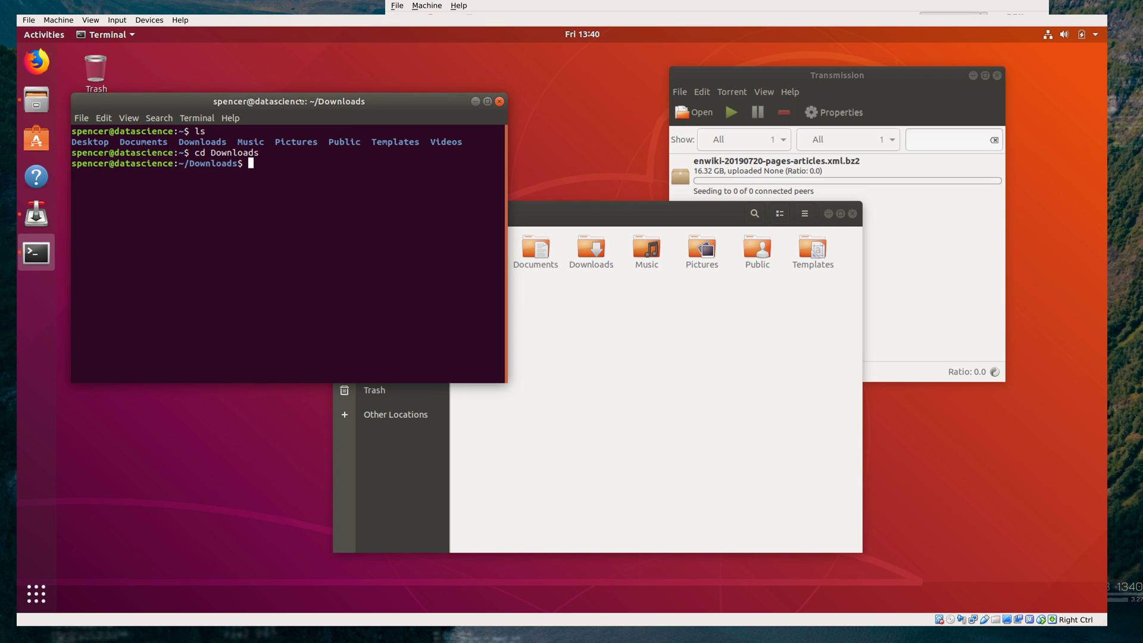
{"action": "left_click", "coordinate": [563, 263]}
{"action": "double_click", "coordinate": [594, 249]}
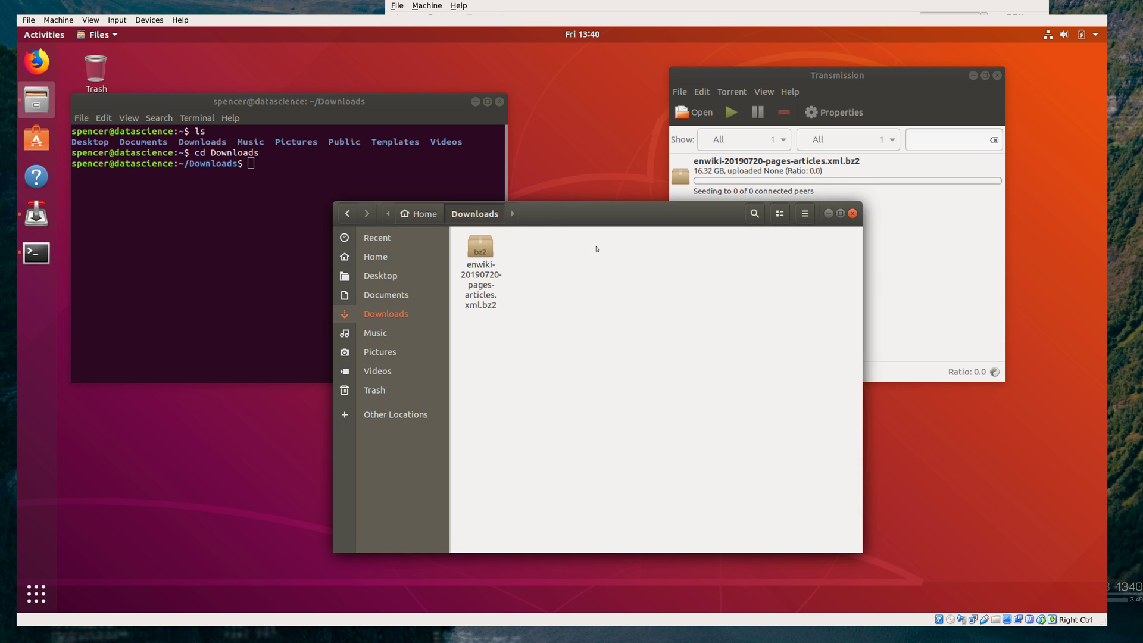
{"action": "left_click_drag", "start_coordinate": [540, 202], "coordinate": [564, 184]}
{"action": "key", "text": "alt+Tab"}
{"action": "type", "text": "ls"}
{"action": "key", "text": "Return"}
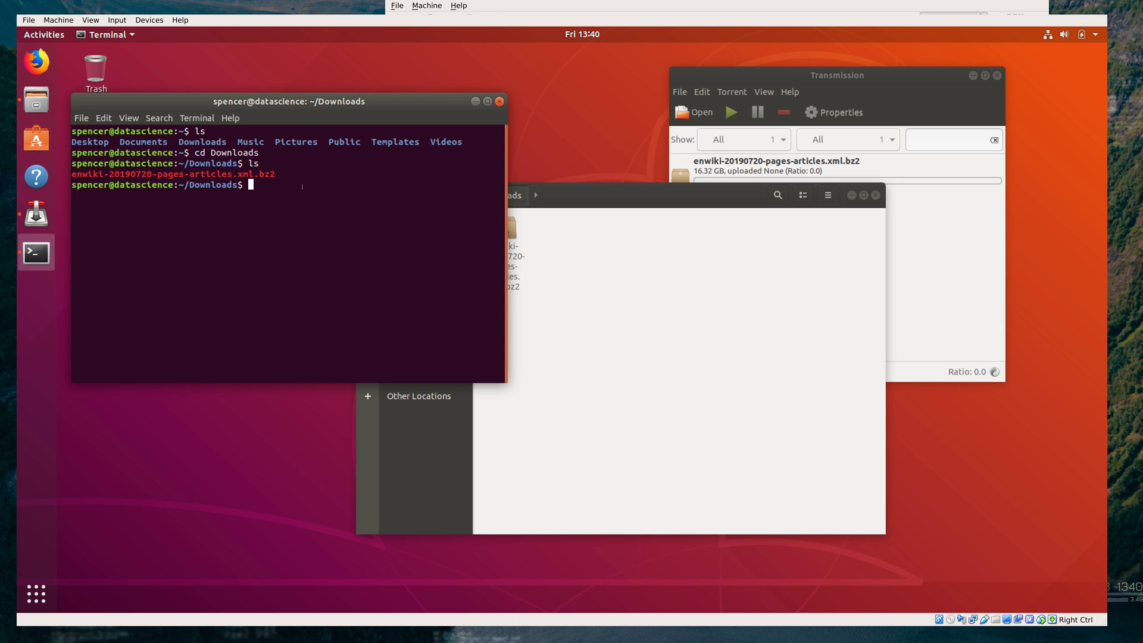
Highlight the enwiki-20190720-pages-articles.xml.bz2 name and its .bz2 extension, then close Files
{"action": "double_click", "coordinate": [261, 174]}
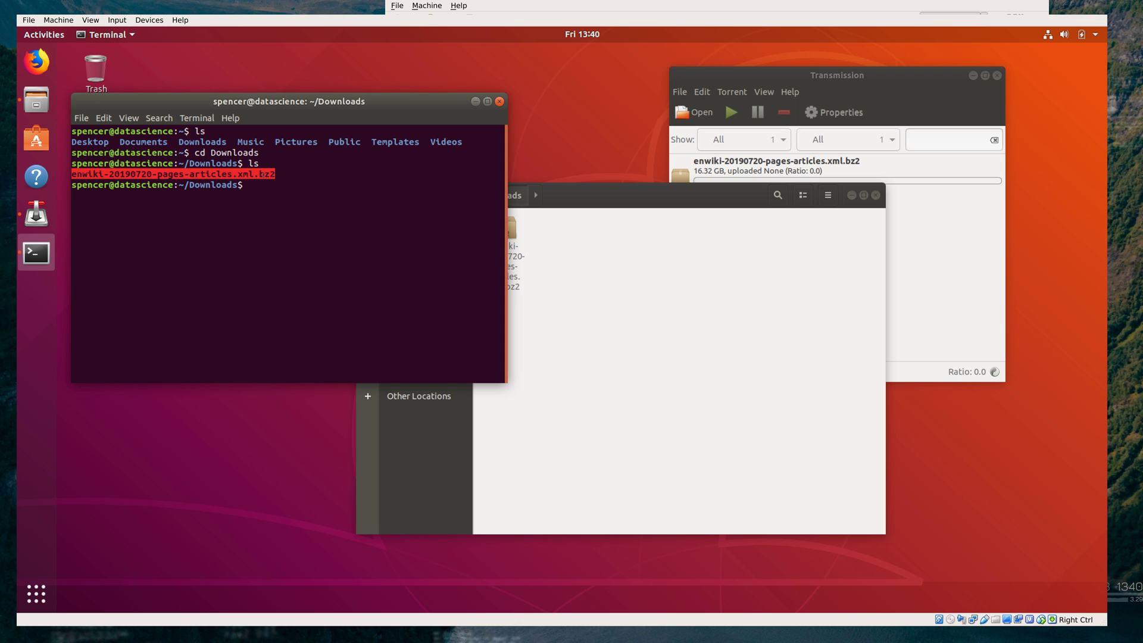
{"action": "left_click", "coordinate": [261, 174]}
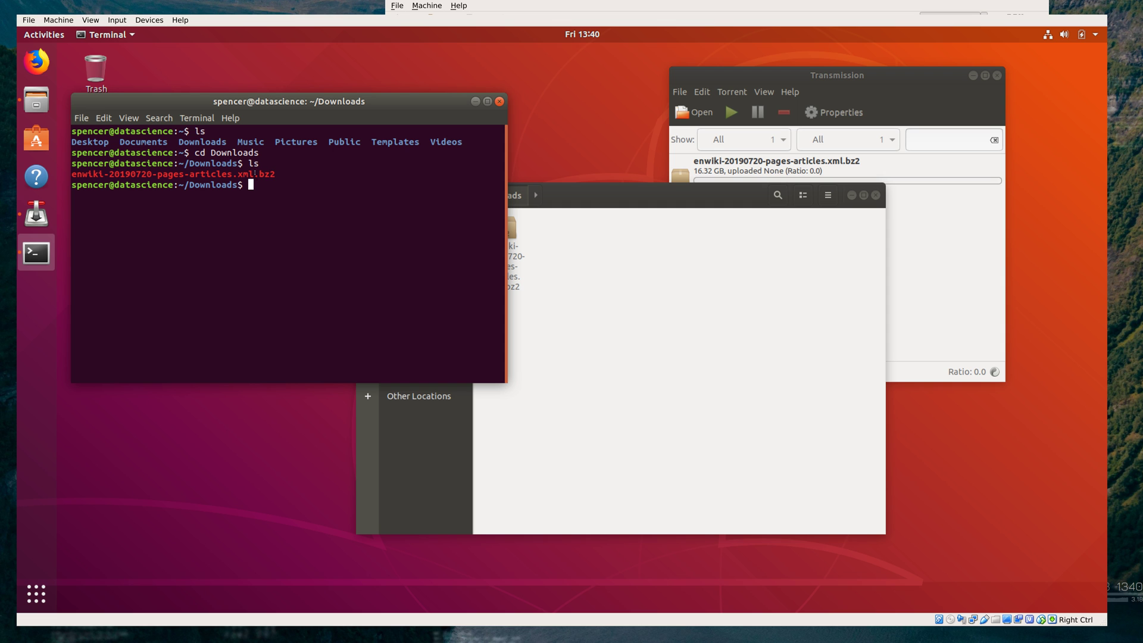
{"action": "left_click_drag", "start_coordinate": [259, 172], "coordinate": [500, 174]}
{"action": "left_click", "coordinate": [234, 174]}
{"action": "left_click", "coordinate": [578, 191]}
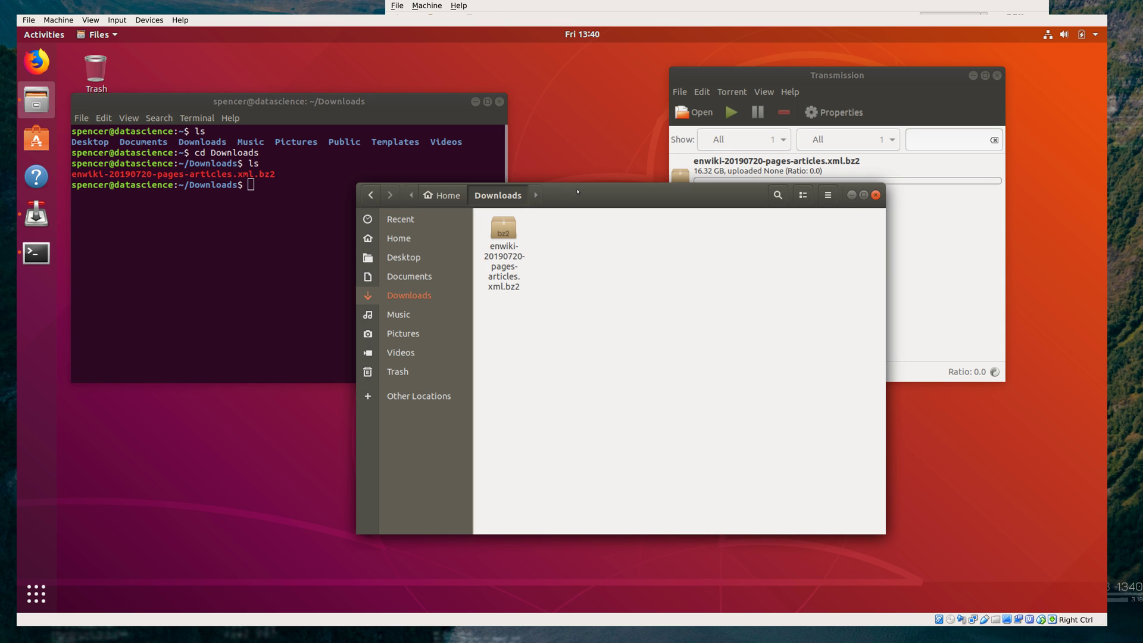
{"action": "key", "text": "alt+Tab"}
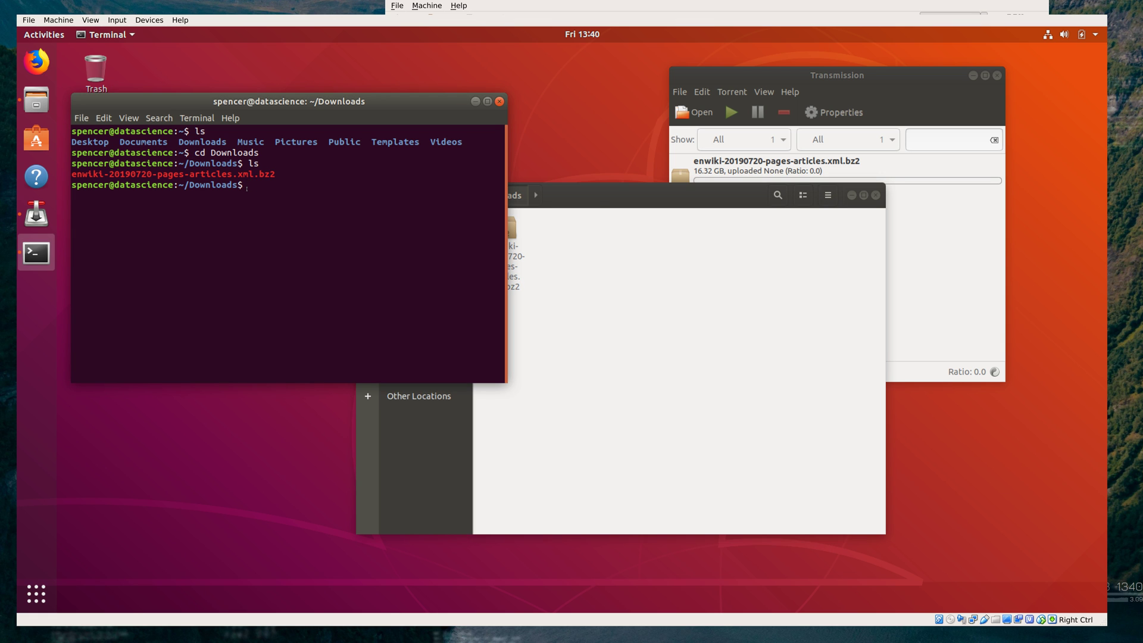
{"action": "left_click", "coordinate": [599, 209]}
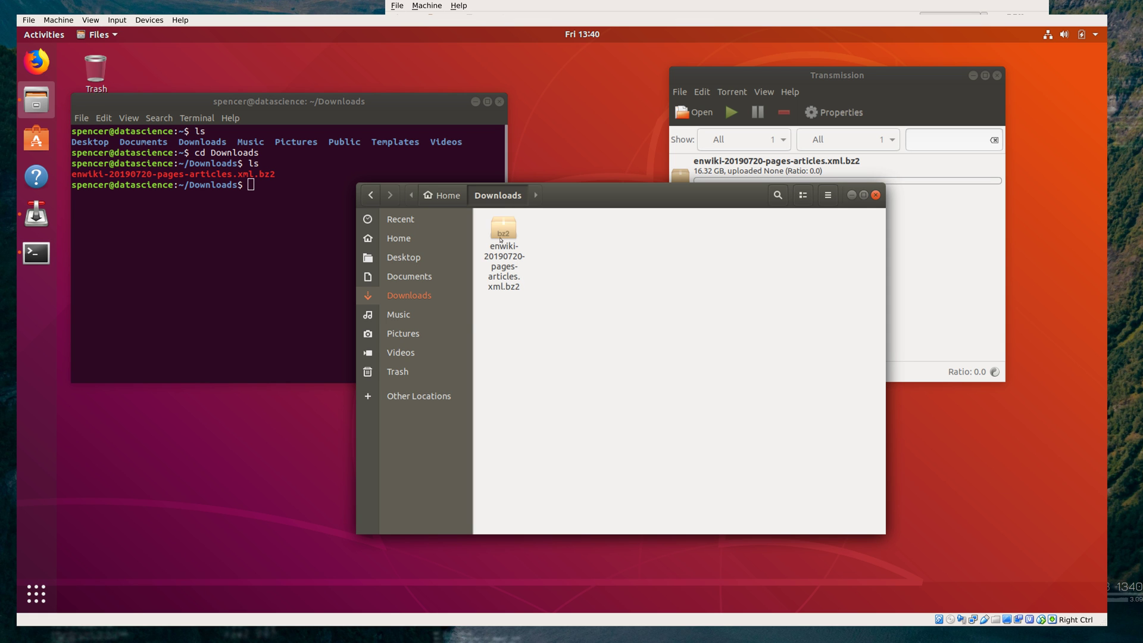
{"action": "left_click_drag", "start_coordinate": [560, 319], "coordinate": [536, 265]}
{"action": "left_click", "coordinate": [876, 195]}
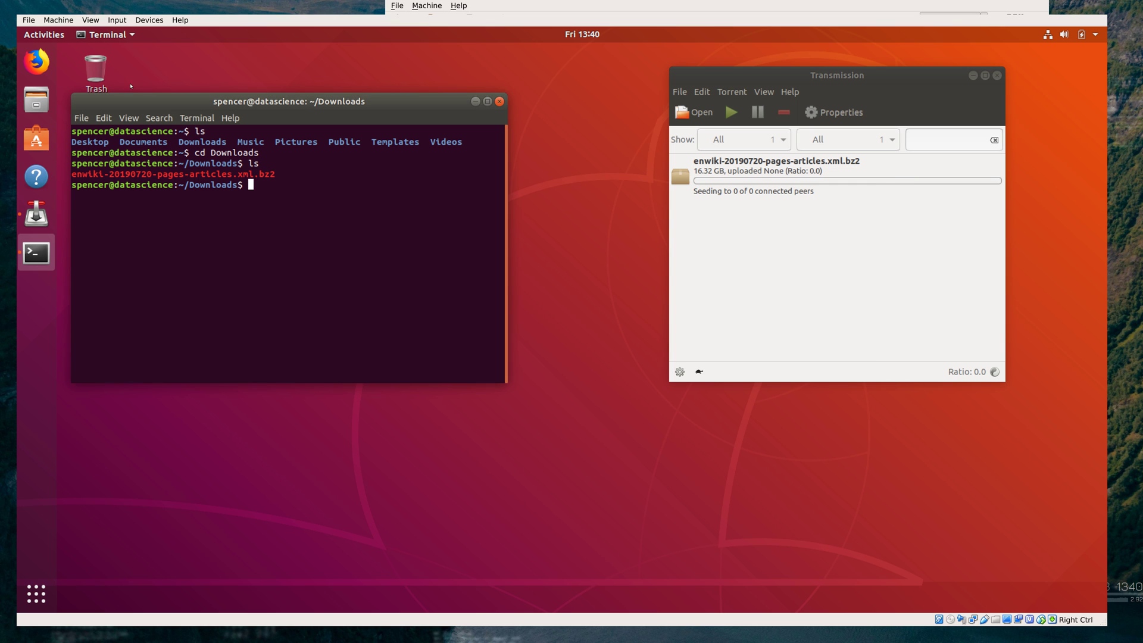
{"action": "left_click_drag", "start_coordinate": [351, 101], "coordinate": [427, 104]}
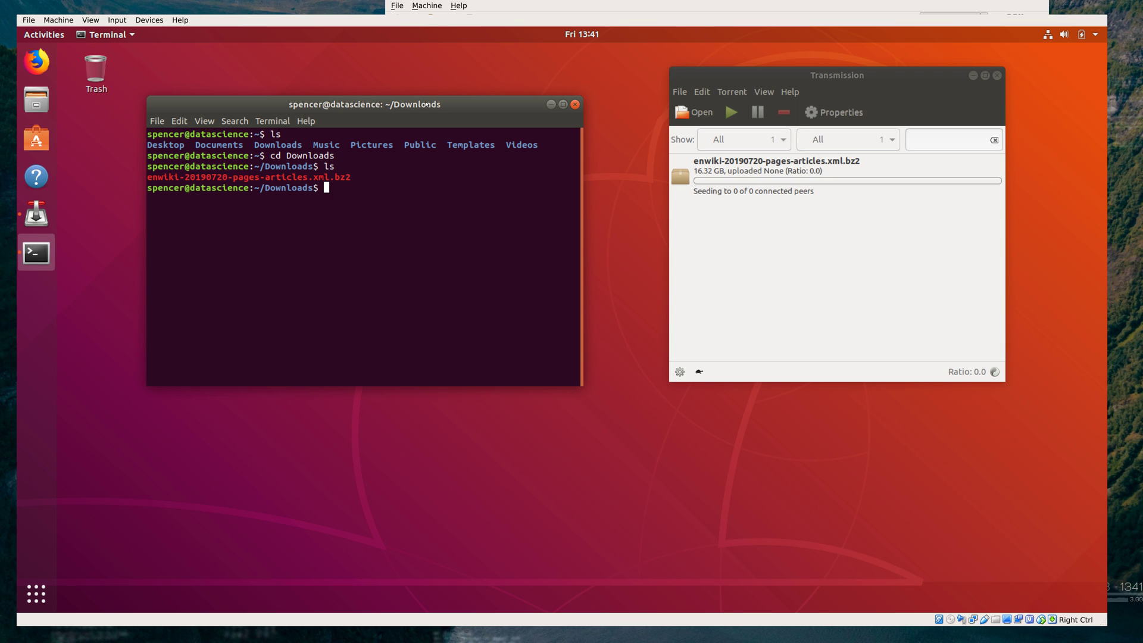
{"action": "type", "text": "ls -lh"}
{"action": "key", "text": "Return"}
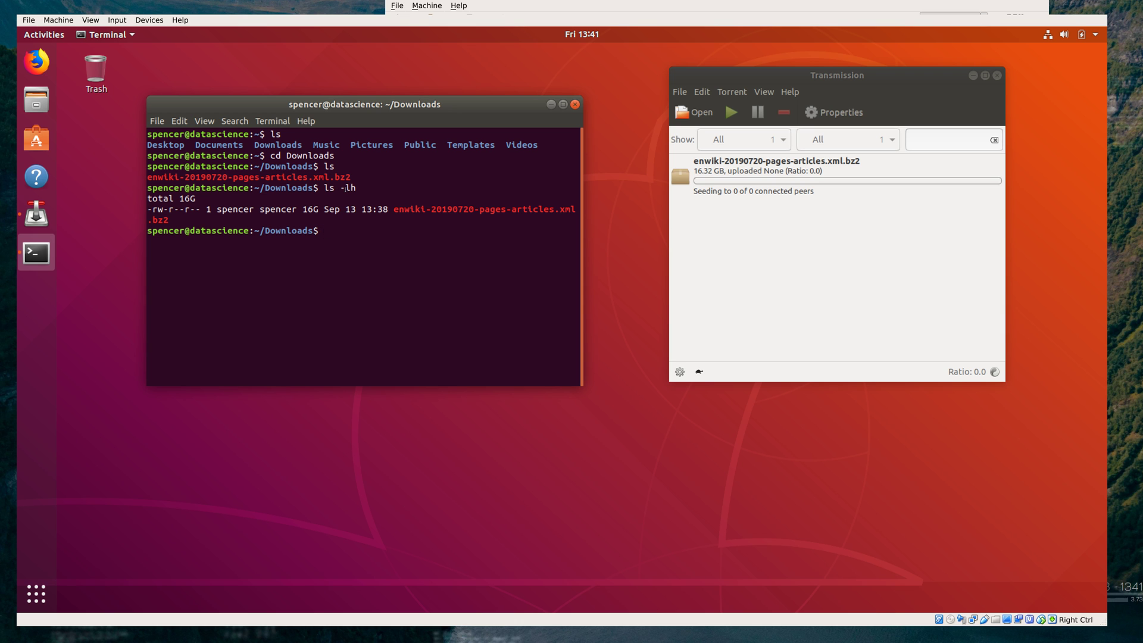
{"action": "key", "text": "Up"}
{"action": "key", "text": "BackSpace"}
{"action": "key", "text": "Return"}
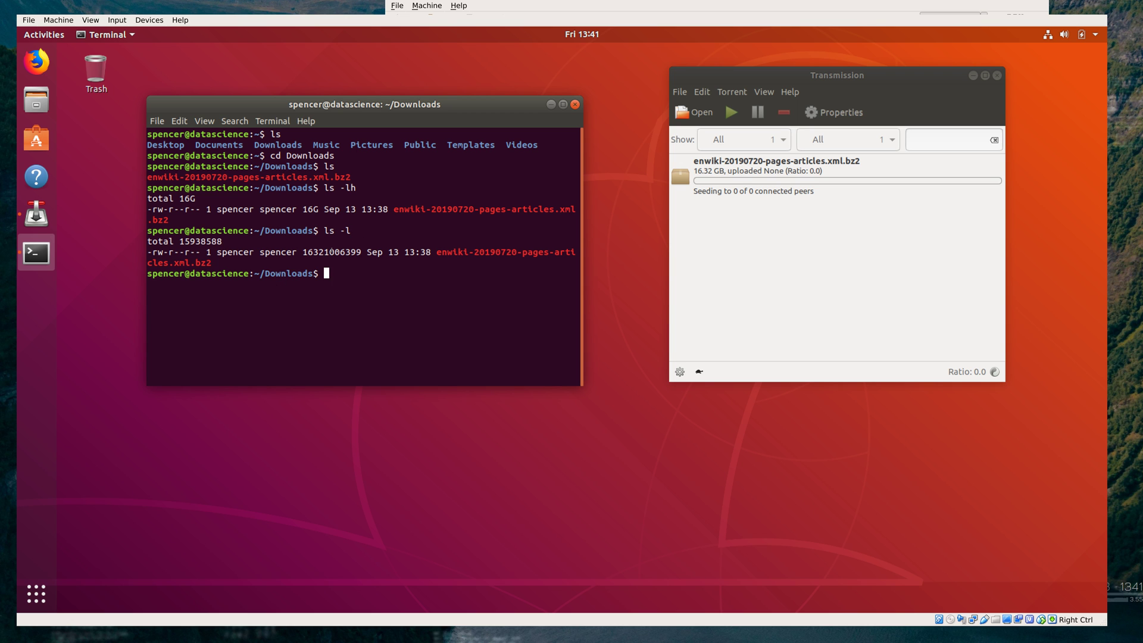
{"action": "double_click", "coordinate": [331, 252]}
{"action": "left_click_drag", "start_coordinate": [346, 252], "coordinate": [303, 252]}
{"action": "left_click", "coordinate": [304, 252]}
{"action": "left_click_drag", "start_coordinate": [302, 209], "coordinate": [322, 209]}
{"action": "left_click", "coordinate": [324, 208]}
{"action": "key", "text": "ctrl+l"}
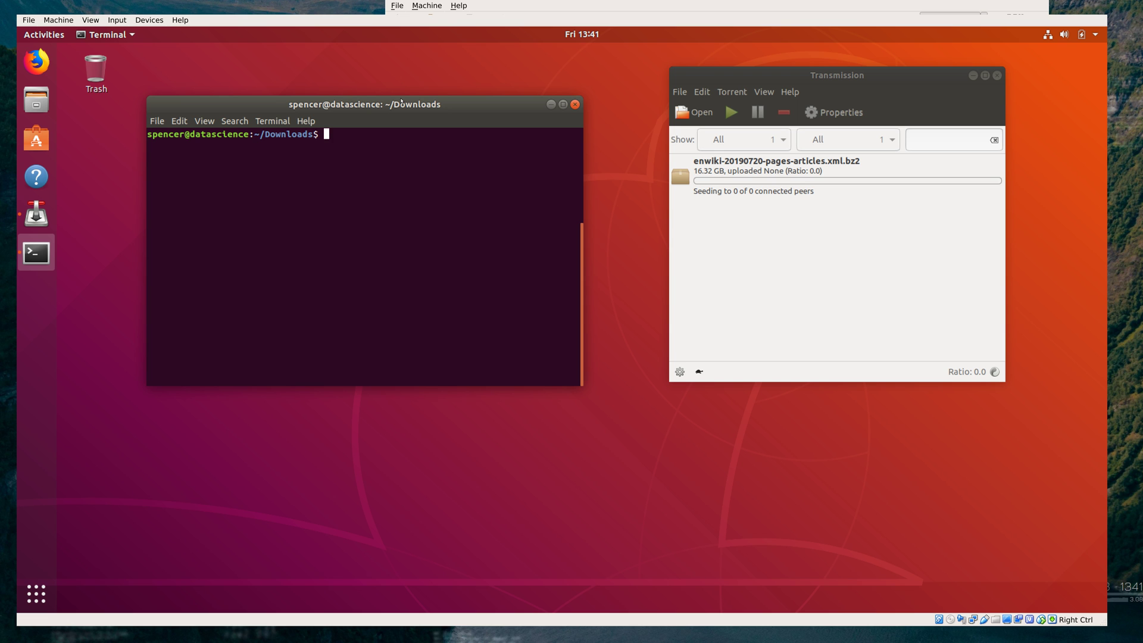
Run bzip2 and bzip2 --help, highlighting the -d decompress and -c stdout options
{"action": "type", "text": "bzip2"}
{"action": "key", "text": "Return"}
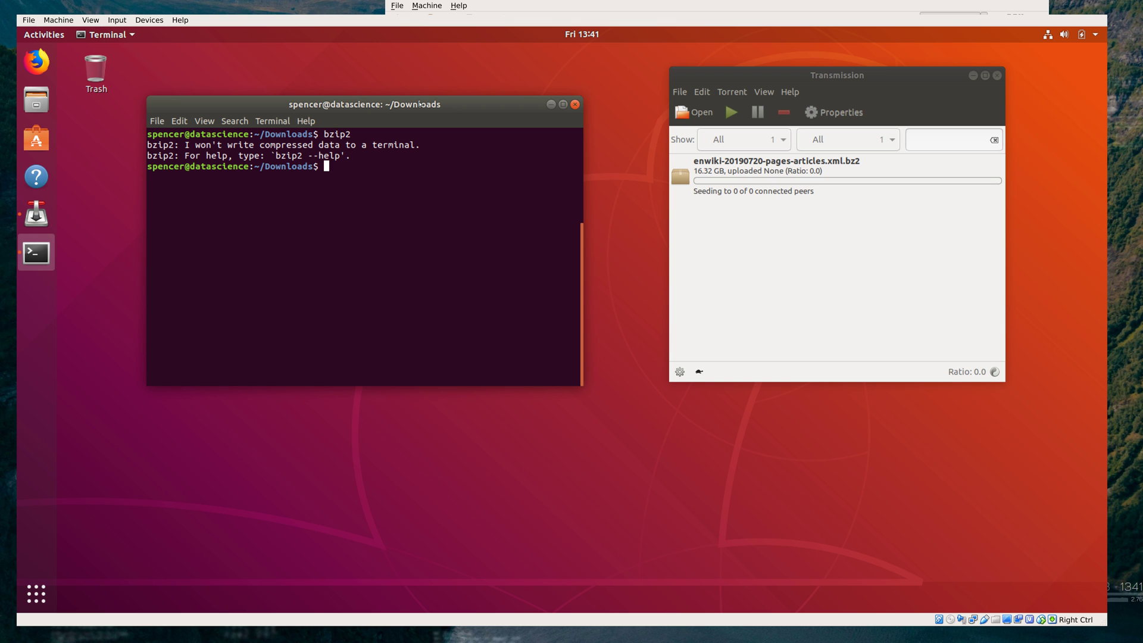
{"action": "type", "text": "bzip2 --help"}
{"action": "key", "text": "Return"}
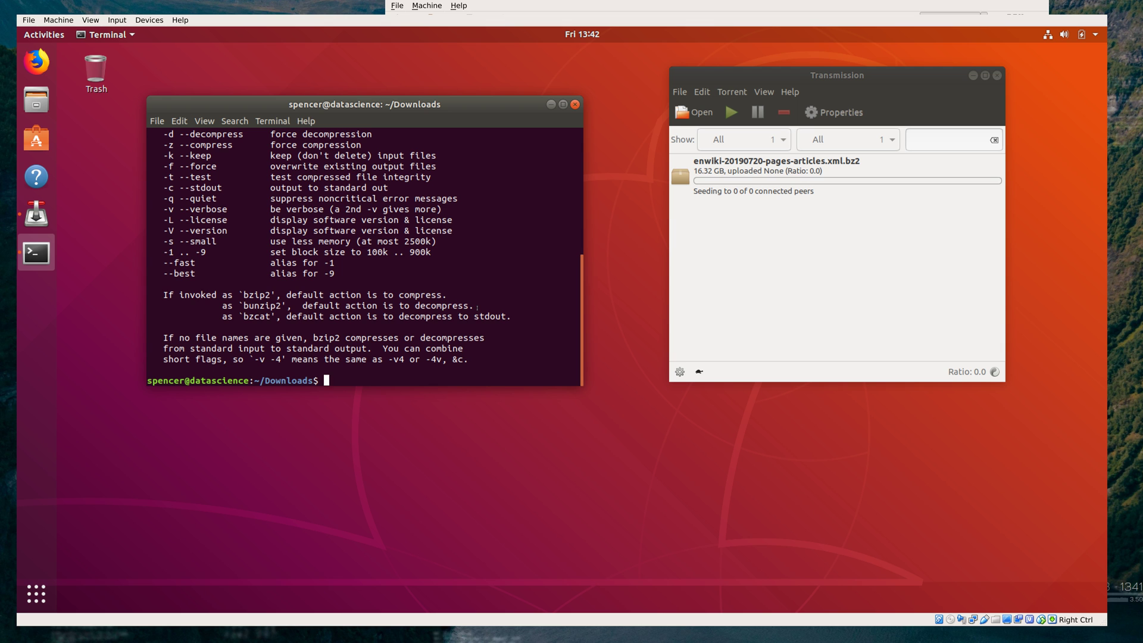
{"action": "scroll", "coordinate": [244, 242], "scroll_direction": "up", "scroll_amount": 3}
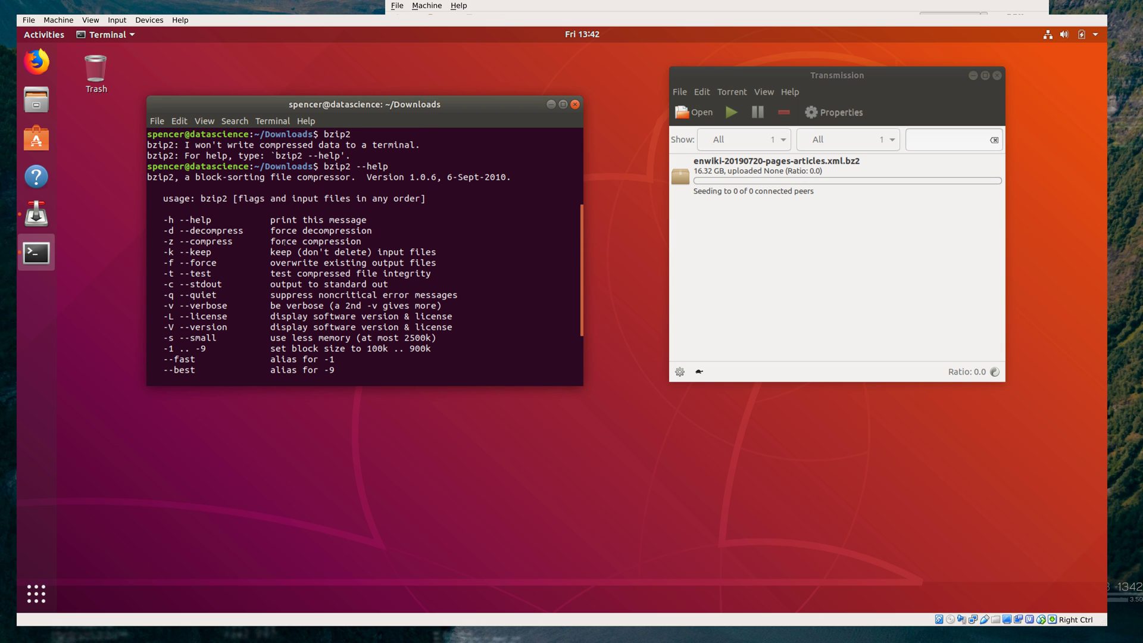
{"action": "left_click_drag", "start_coordinate": [170, 230], "coordinate": [346, 230]}
{"action": "left_click", "coordinate": [347, 230]}
{"action": "left_click_drag", "start_coordinate": [176, 285], "coordinate": [417, 284]}
{"action": "left_click", "coordinate": [393, 281]}
Stream the dump's XML with bzip2 -dc on the enwiki file, then interrupt and clear
{"action": "type", "text": "bzip2 "}
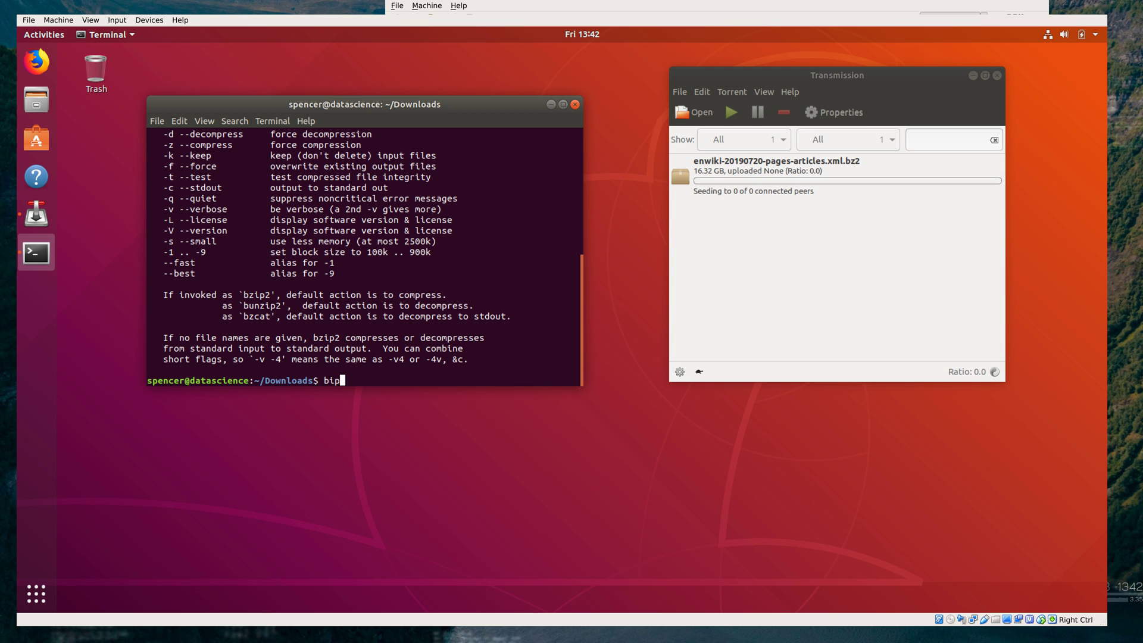
{"action": "type", "text": "-dc enw"}
{"action": "key", "text": "Tab"}
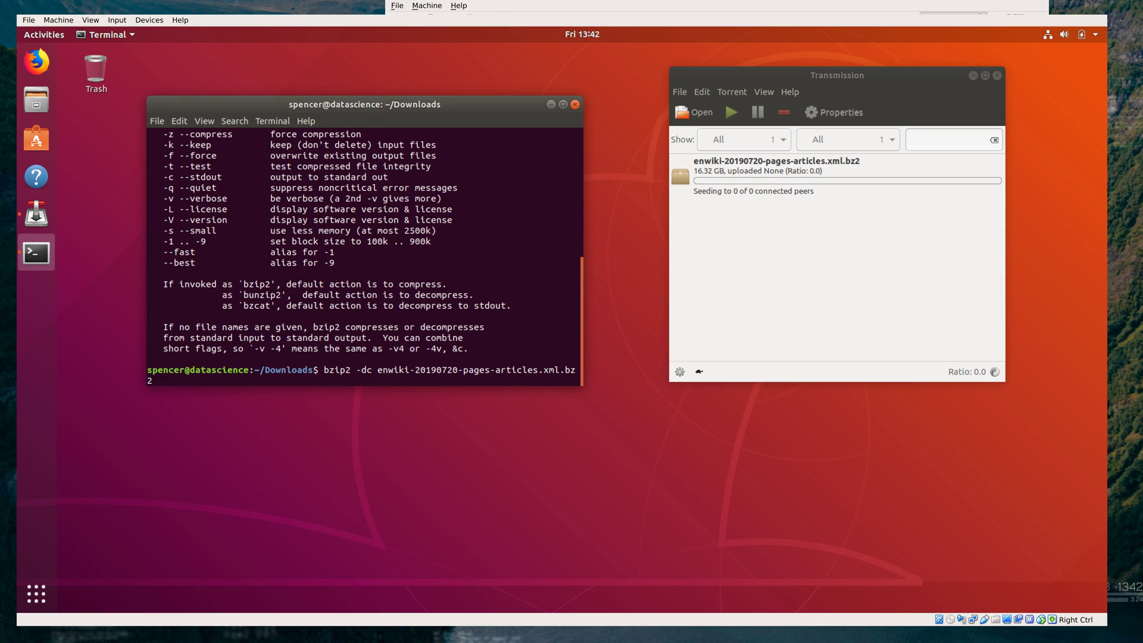
{"action": "key", "text": "Return"}
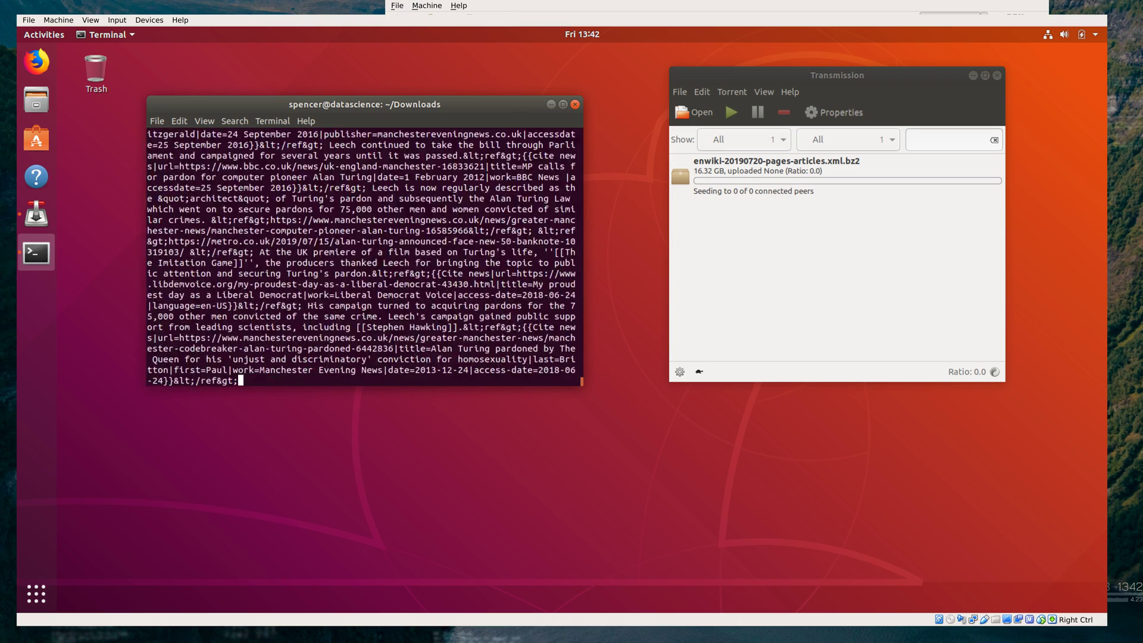
{"action": "key", "text": "ctrl+c"}
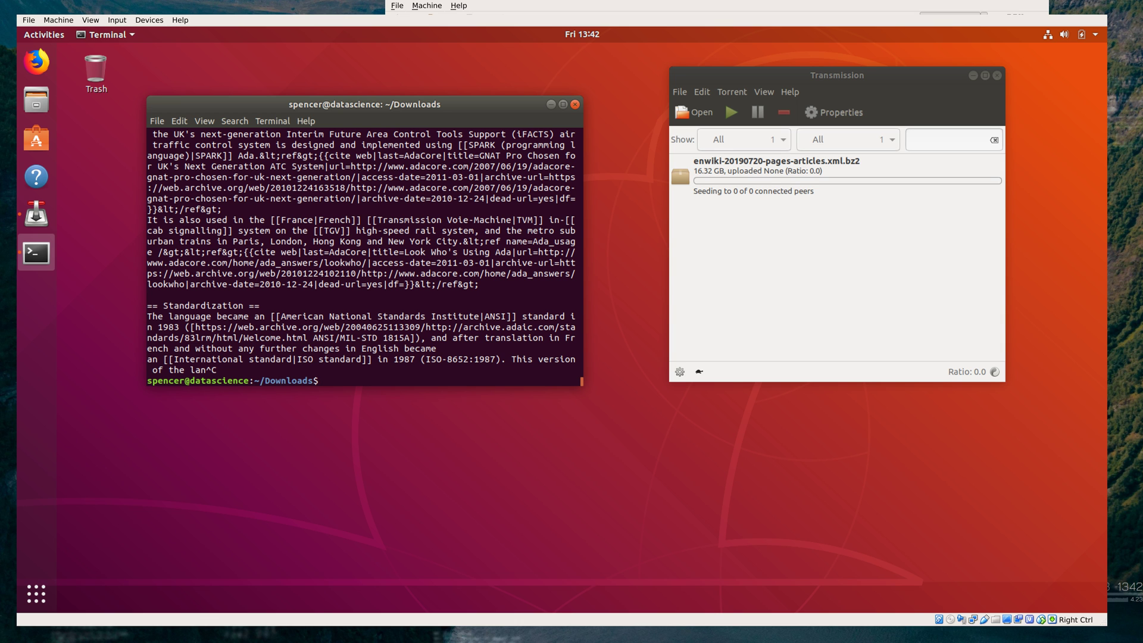
{"action": "key", "text": "ctrl+l"}
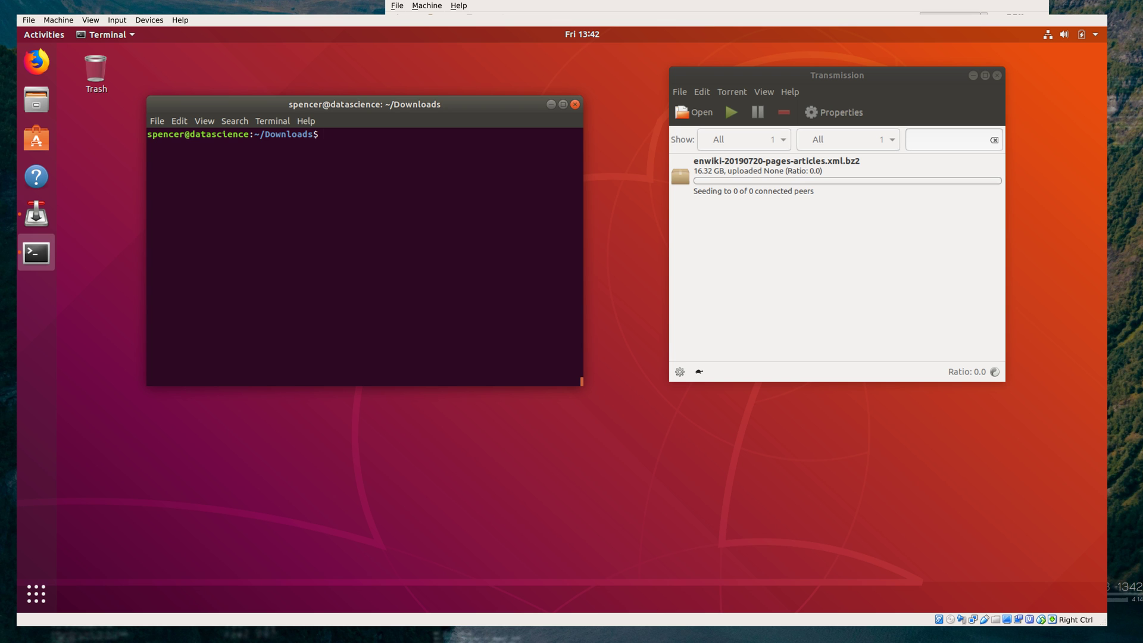
Pipe bzip2 -dc of the dump into more, page once, then quit and clear
{"action": "key", "text": "ctrl+shift+v"}
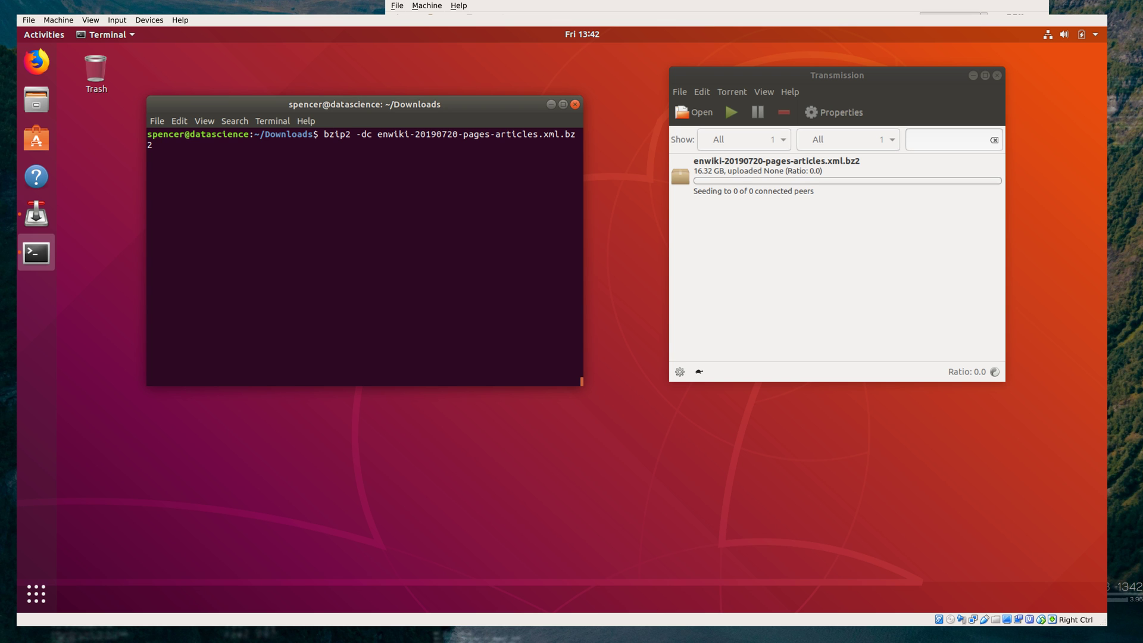
{"action": "type", "text": "| more"}
{"action": "key", "text": "Return"}
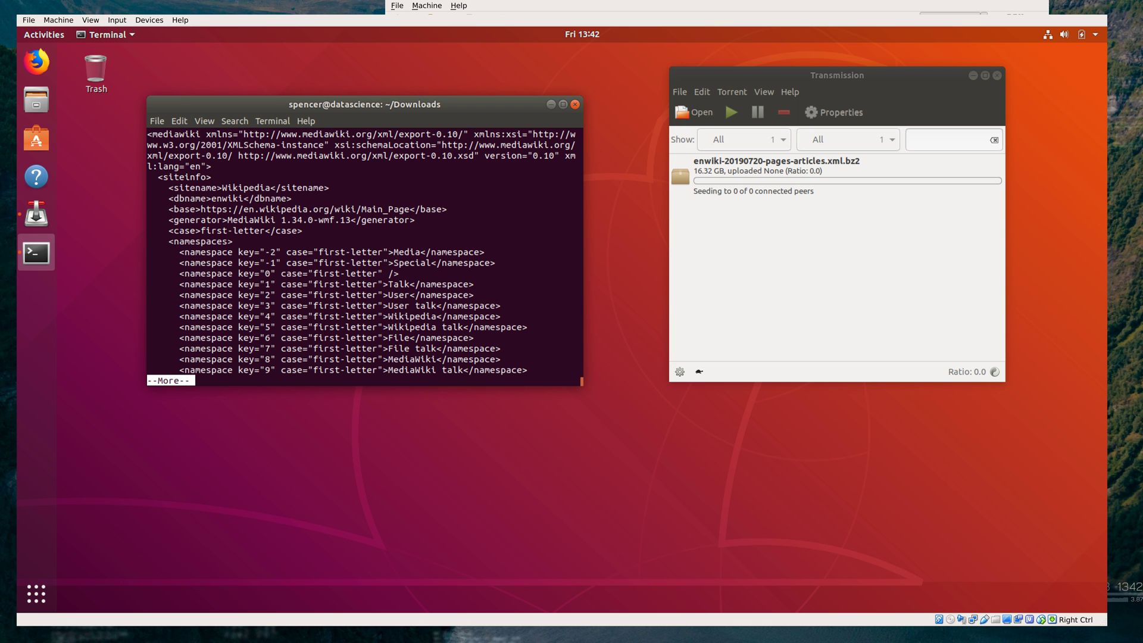
{"action": "key", "text": "space"}
{"action": "key", "text": "space"}
{"action": "key", "text": "space"}
{"action": "key", "text": "space"}
{"action": "key", "text": "space"}
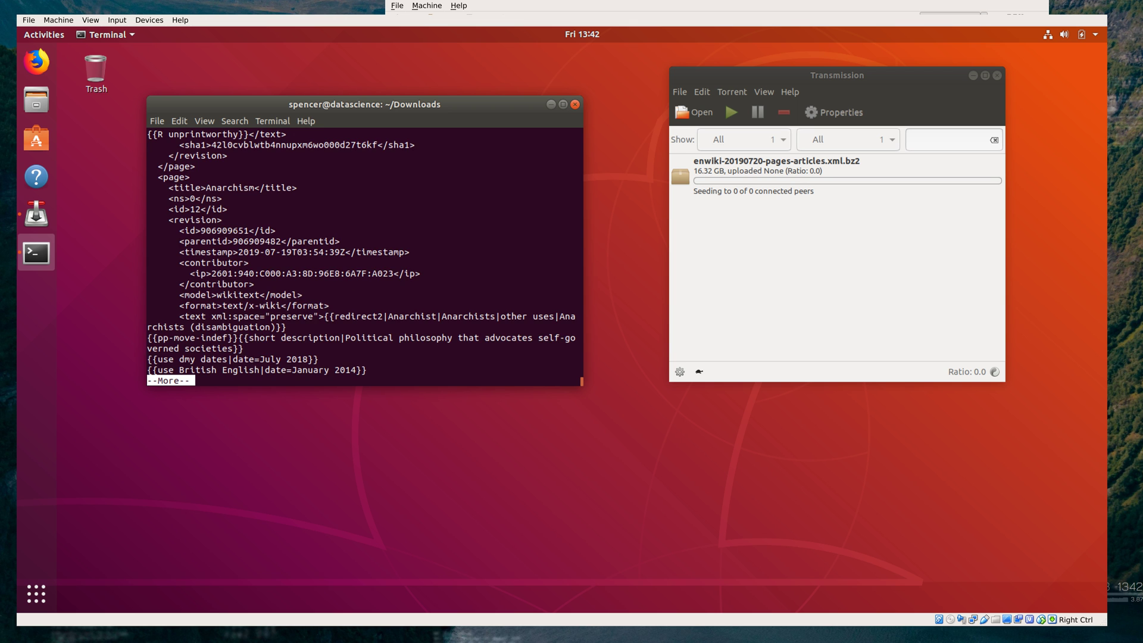
{"action": "key", "text": "q"}
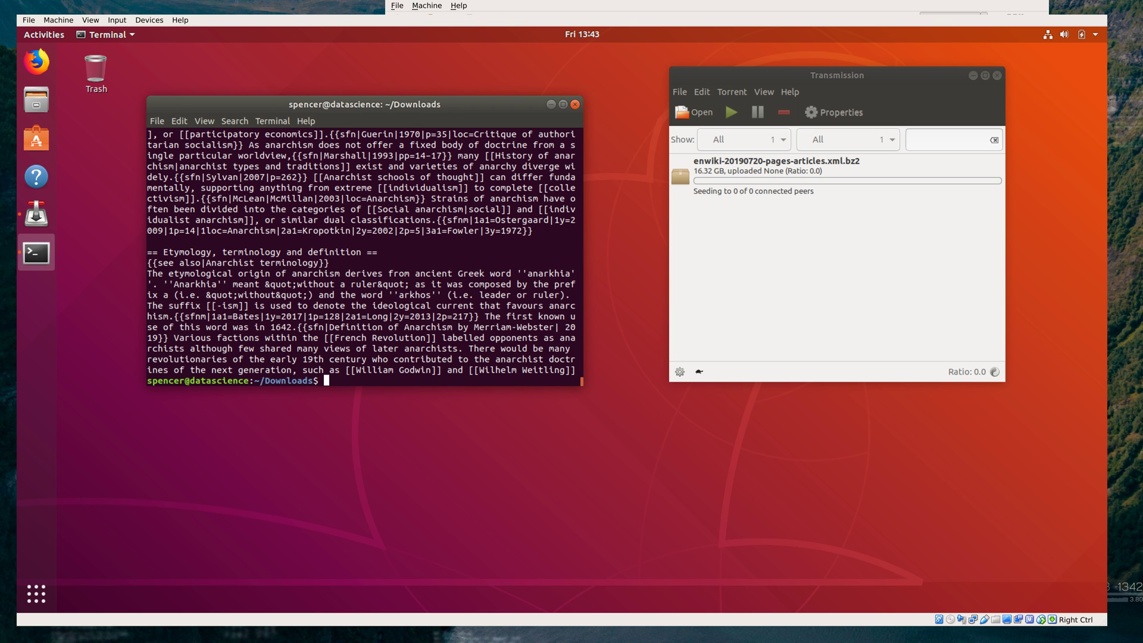
{"action": "key", "text": "ctrl+l"}
Rerun the command piped into less, page forward and back, and make the terminal taller
{"action": "key", "text": "Up"}
{"action": "key", "text": "BackSpace"}
{"action": "key", "text": "BackSpace"}
{"action": "key", "text": "BackSpace"}
{"action": "key", "text": "BackSpace"}
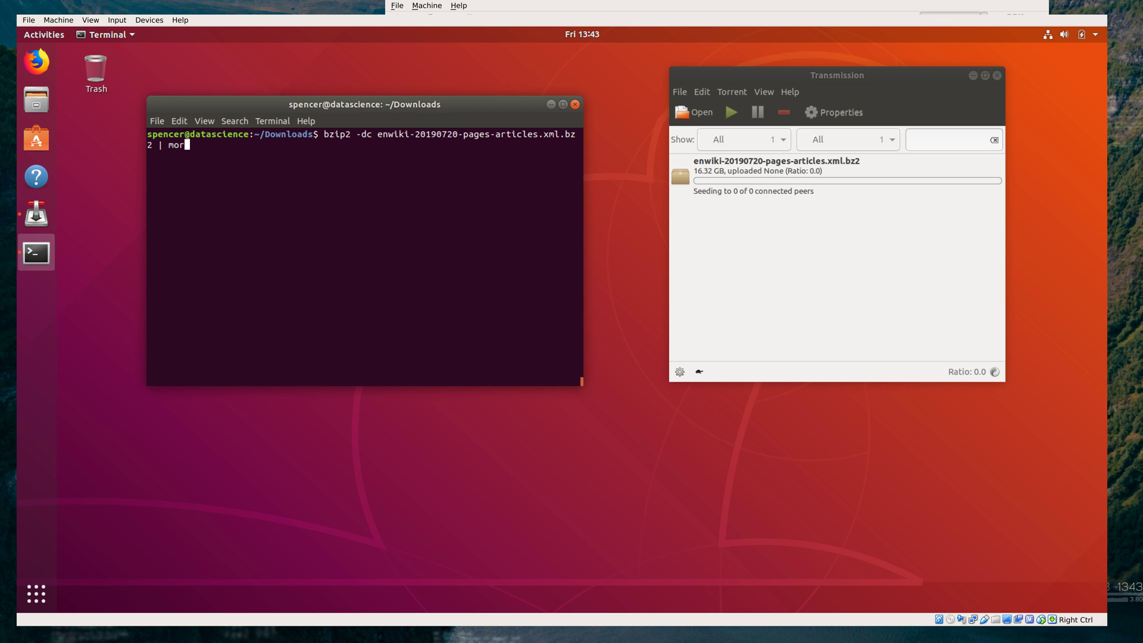
{"action": "type", "text": "less"}
{"action": "key", "text": "Return"}
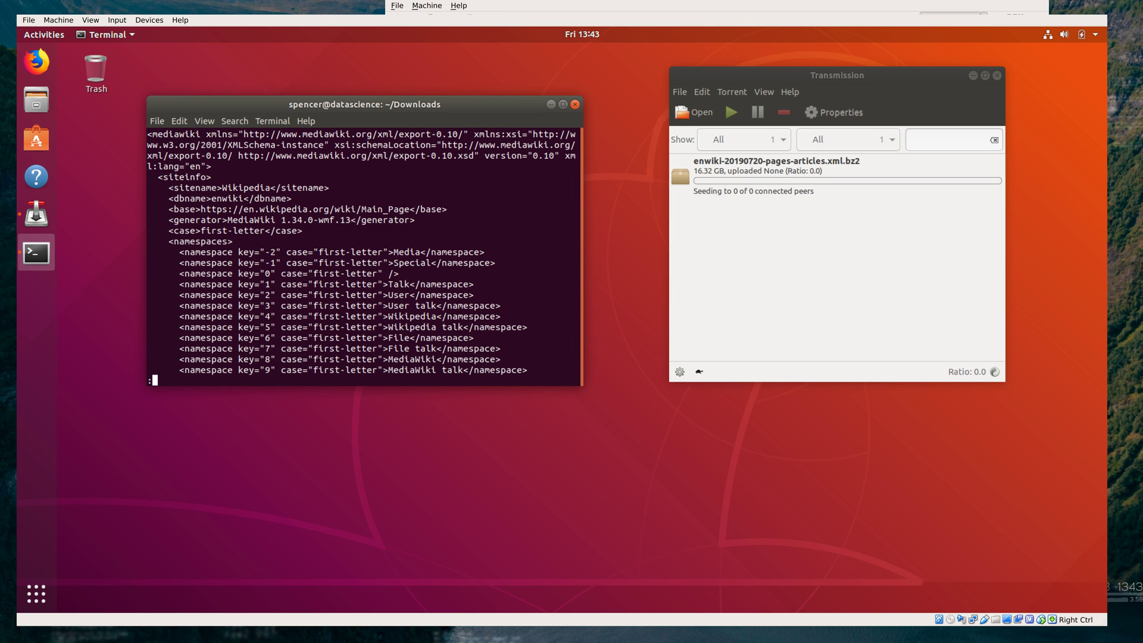
{"action": "key", "text": "space"}
{"action": "key", "text": "b"}
{"action": "left_click_drag", "start_coordinate": [386, 91], "coordinate": [385, 48]}
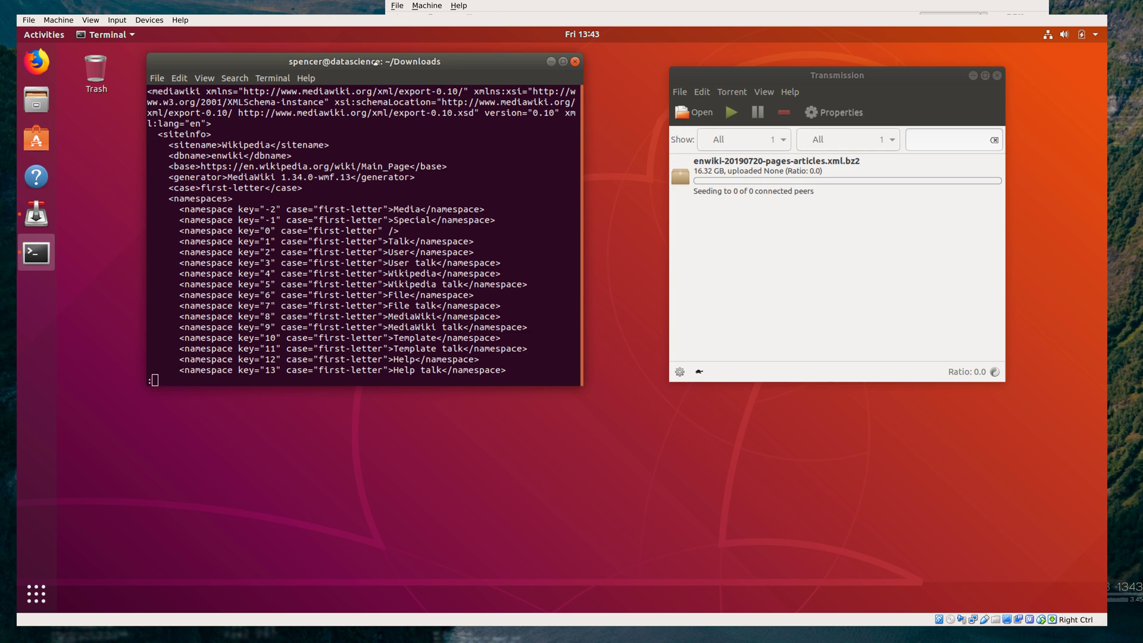
Maximize the terminal and page through the Anarchism article toward Anarcho-syndicalism and back
{"action": "double_click", "coordinate": [375, 62]}
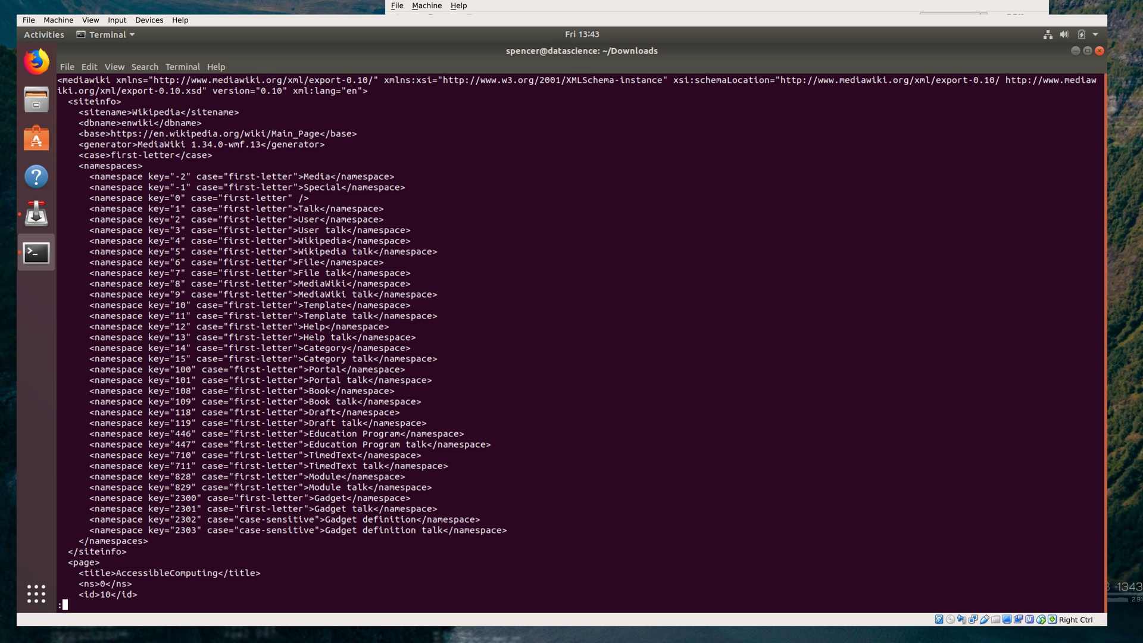
{"action": "key", "text": "space"}
{"action": "key", "text": "Down"}
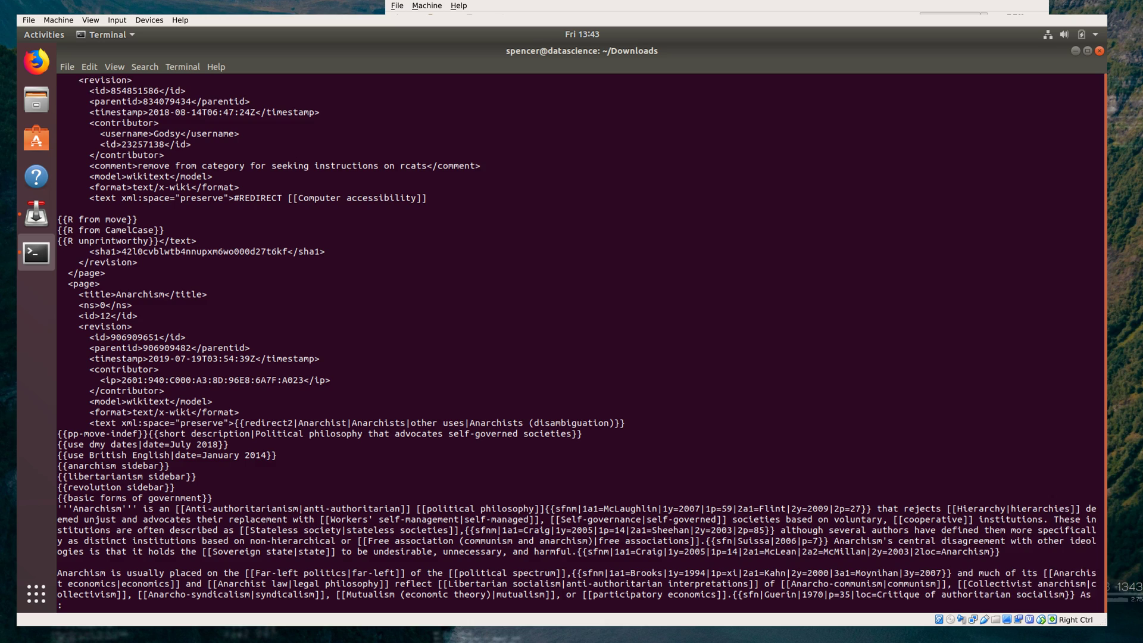
{"action": "key", "text": "Down"}
{"action": "key", "text": "Down"}
{"action": "key", "text": "Down"}
{"action": "key", "text": "Down"}
{"action": "key", "text": "Down"}
{"action": "key", "text": "Down"}
{"action": "key", "text": "Down"}
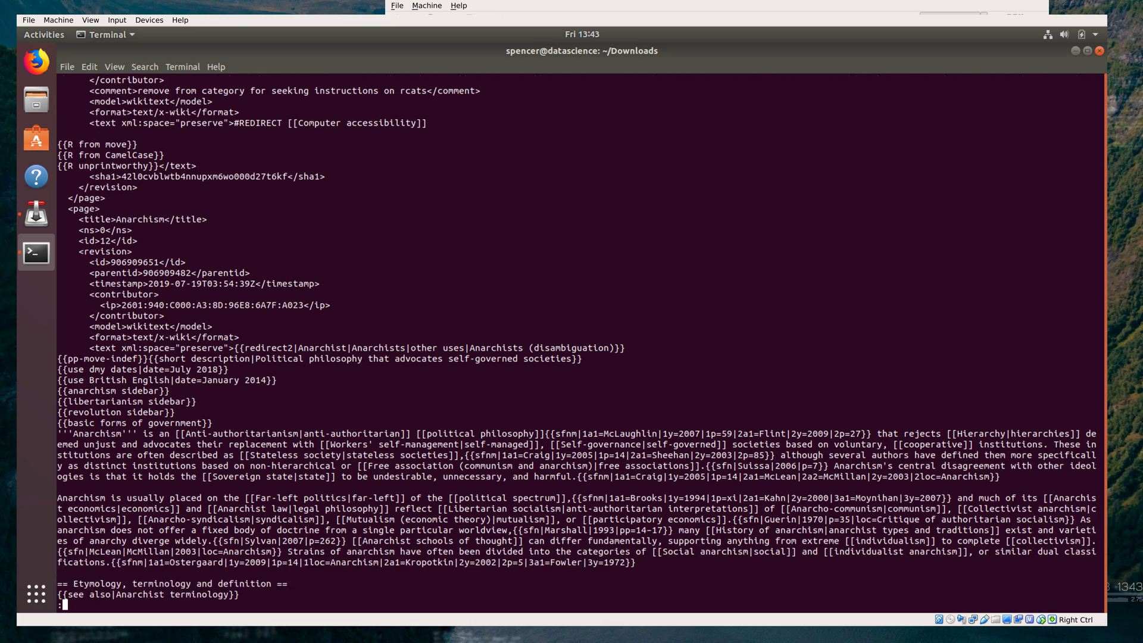
{"action": "key", "text": "space"}
{"action": "key", "text": "space"}
{"action": "key", "text": "space"}
{"action": "key", "text": "space"}
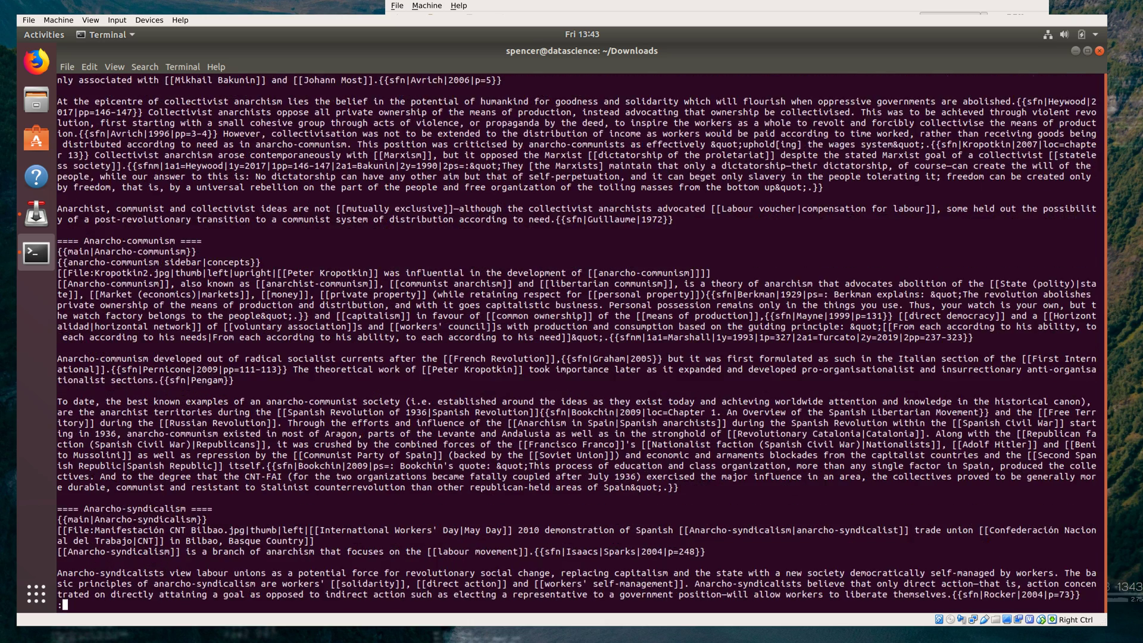
{"action": "key", "text": "space"}
{"action": "key", "text": "space"}
{"action": "key", "text": "space"}
{"action": "key", "text": "space"}
{"action": "key", "text": "space"}
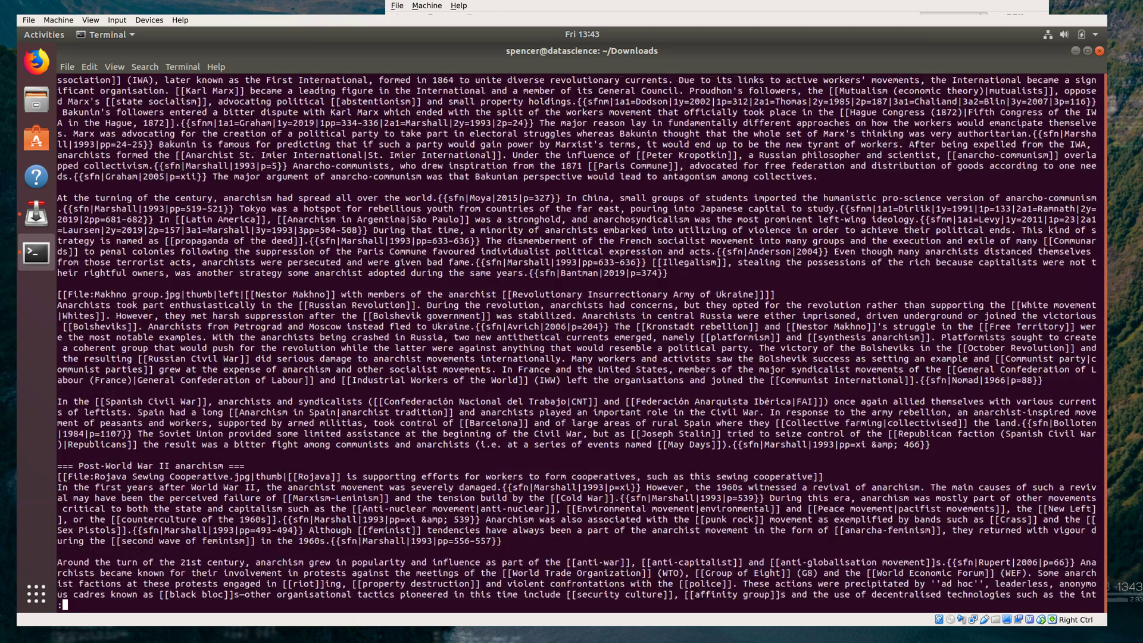
{"action": "key", "text": "b"}
{"action": "key", "text": "b"}
{"action": "key", "text": "b"}
{"action": "key", "text": "b"}
{"action": "key", "text": "b"}
{"action": "key", "text": "b"}
{"action": "key", "text": "b"}
{"action": "key", "text": "b"}
{"action": "key", "text": "b"}
{"action": "key", "text": "b"}
{"action": "key", "text": "space"}
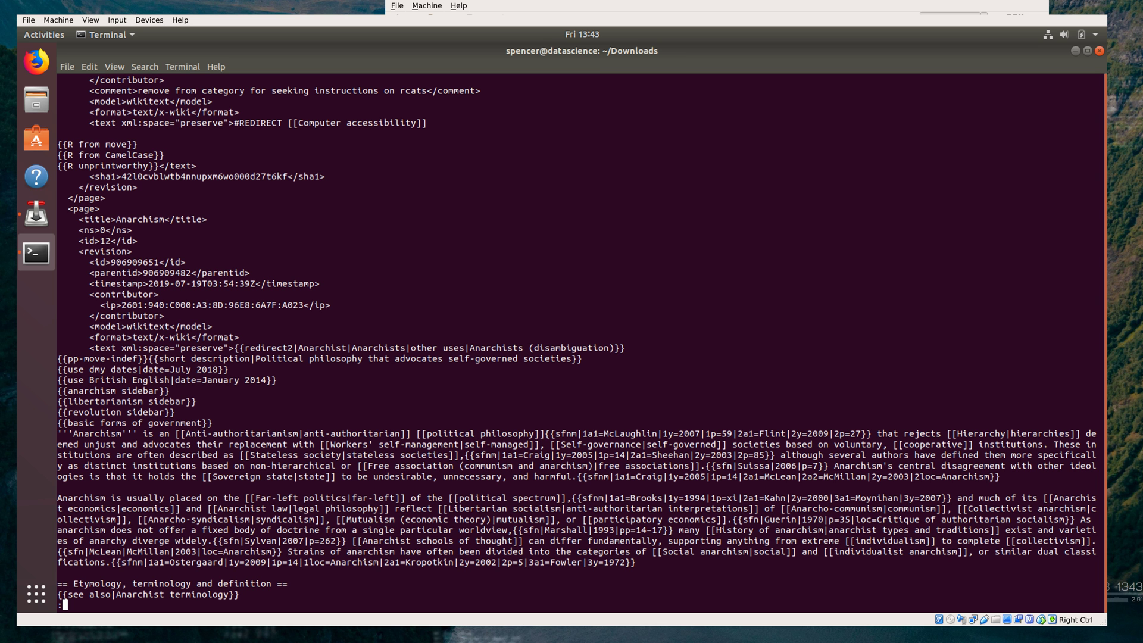
Return to the top of the XML file and highlight the opening lines through the namespace list
{"action": "key", "text": "Page_Up"}
{"action": "key", "text": "Page_Up"}
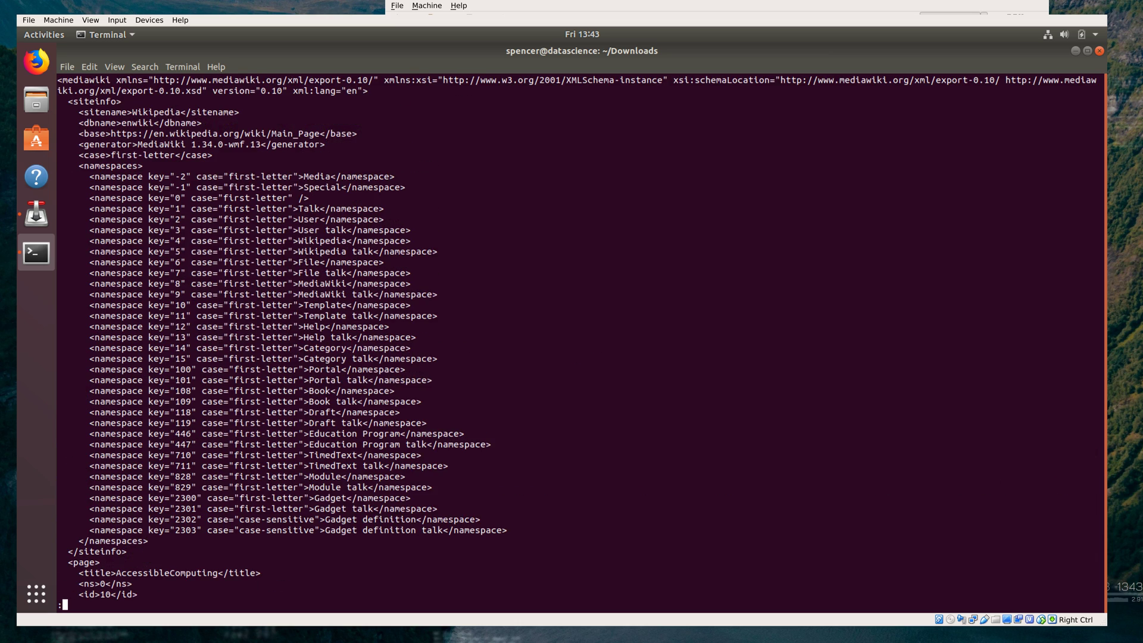
{"action": "key", "text": "Page_Down"}
{"action": "key", "text": "Page_Down"}
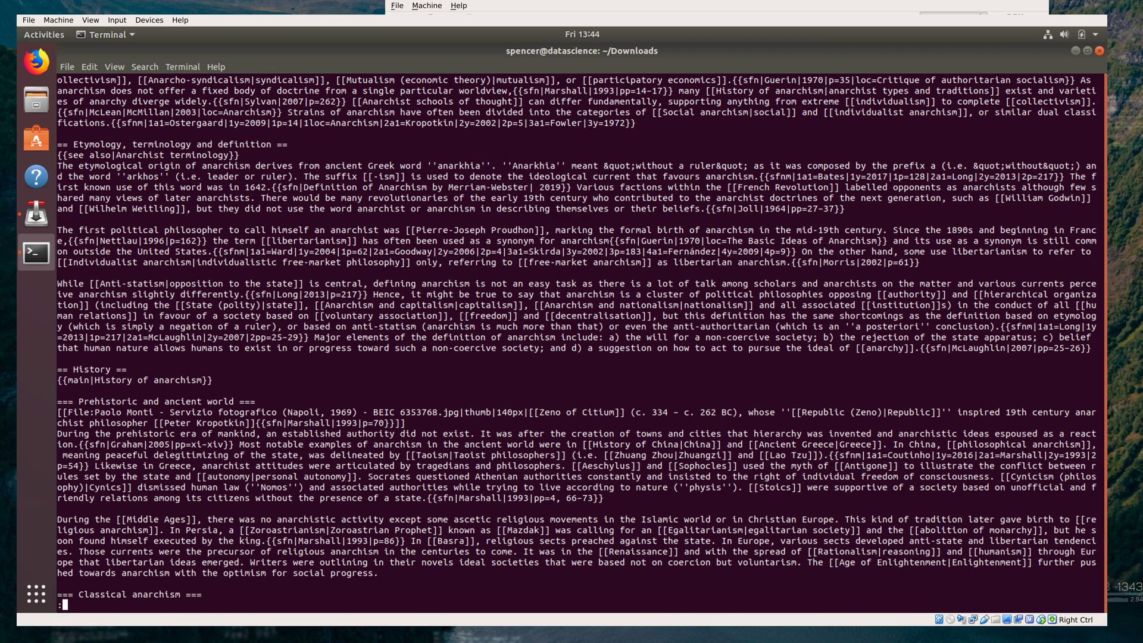
{"action": "key", "text": "Page_Up"}
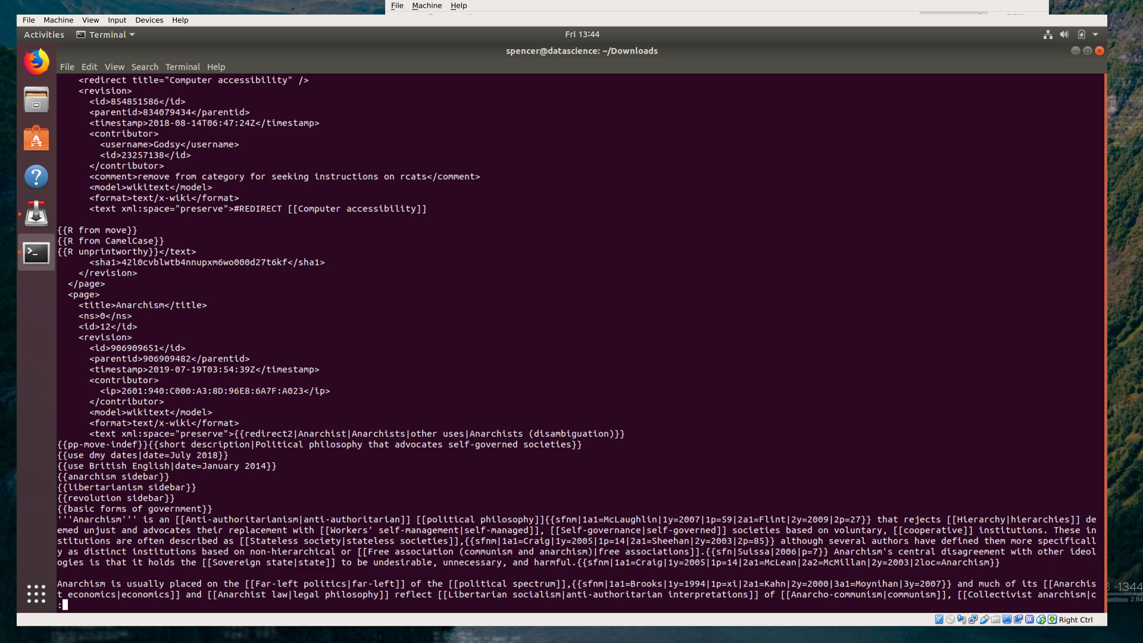
{"action": "key", "text": "Page_Up"}
{"action": "left_click_drag", "start_coordinate": [57, 79], "coordinate": [297, 315]}
{"action": "left_click", "coordinate": [297, 315]}
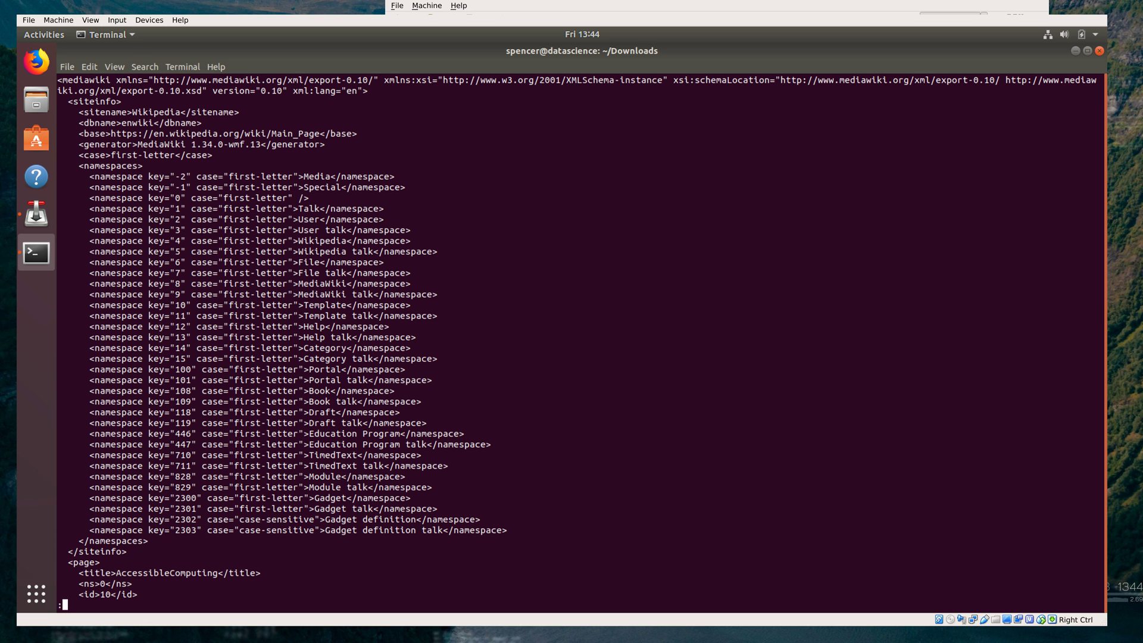
Move down to the AccessibleComputing redirect entry and highlight its lines through </page>
{"action": "key", "text": "Down"}
{"action": "key", "text": "Down"}
{"action": "key", "text": "Down"}
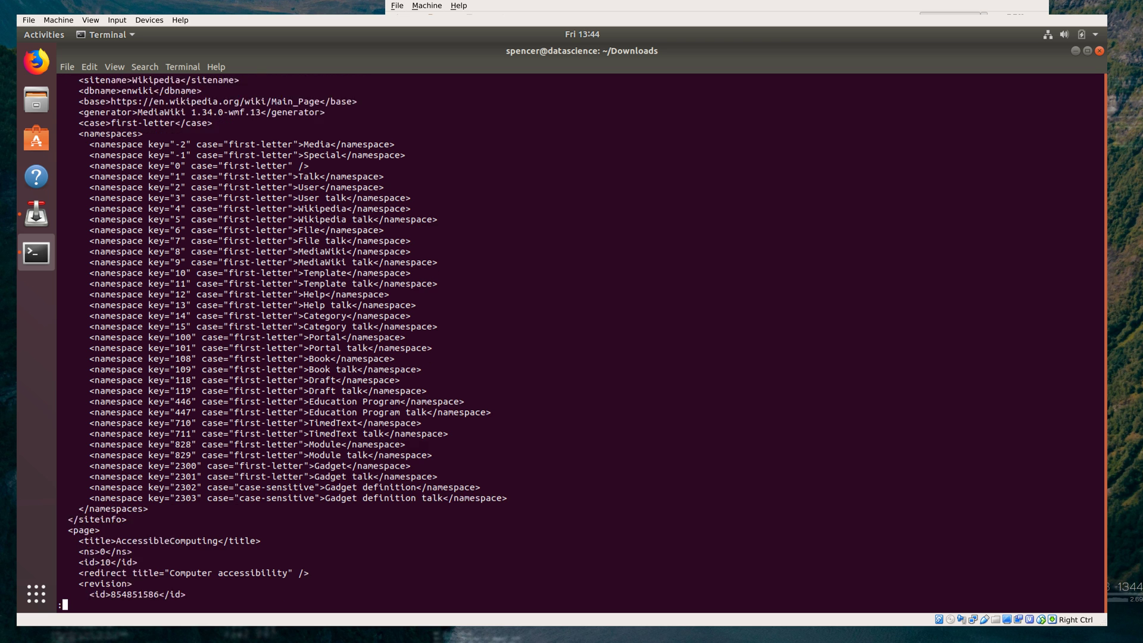
{"action": "scroll", "coordinate": [135, 470], "scroll_direction": "down", "scroll_amount": 2}
{"action": "triple_click", "coordinate": [135, 466]}
{"action": "left_click", "coordinate": [135, 470]}
{"action": "key", "text": "Up"}
{"action": "key", "text": "Down"}
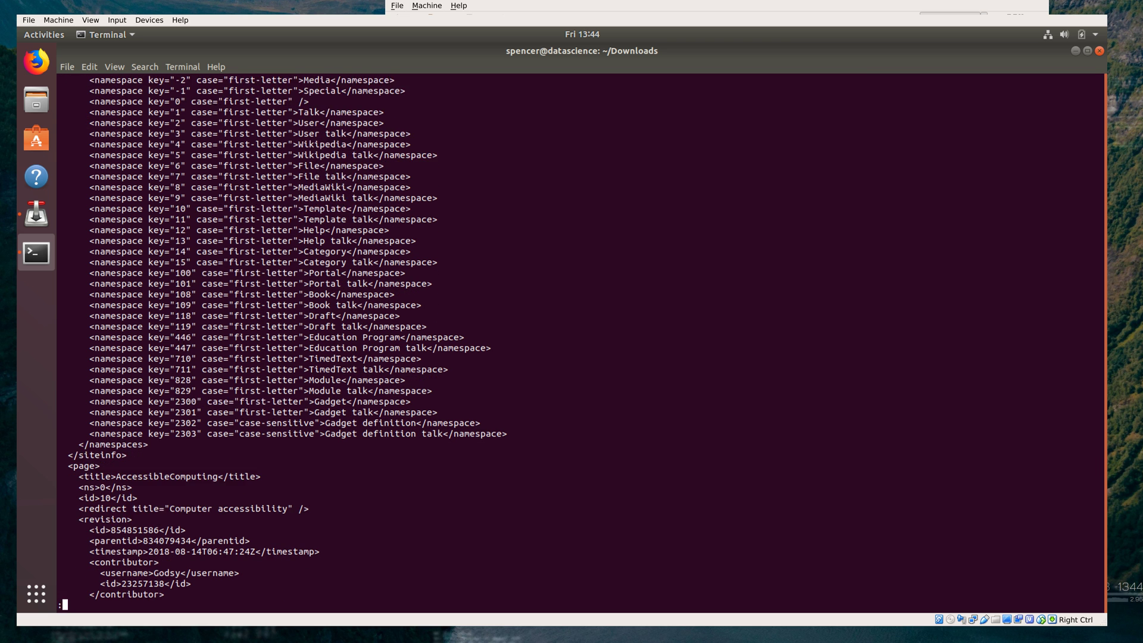
{"action": "scroll", "coordinate": [288, 337], "scroll_direction": "down", "scroll_amount": 9}
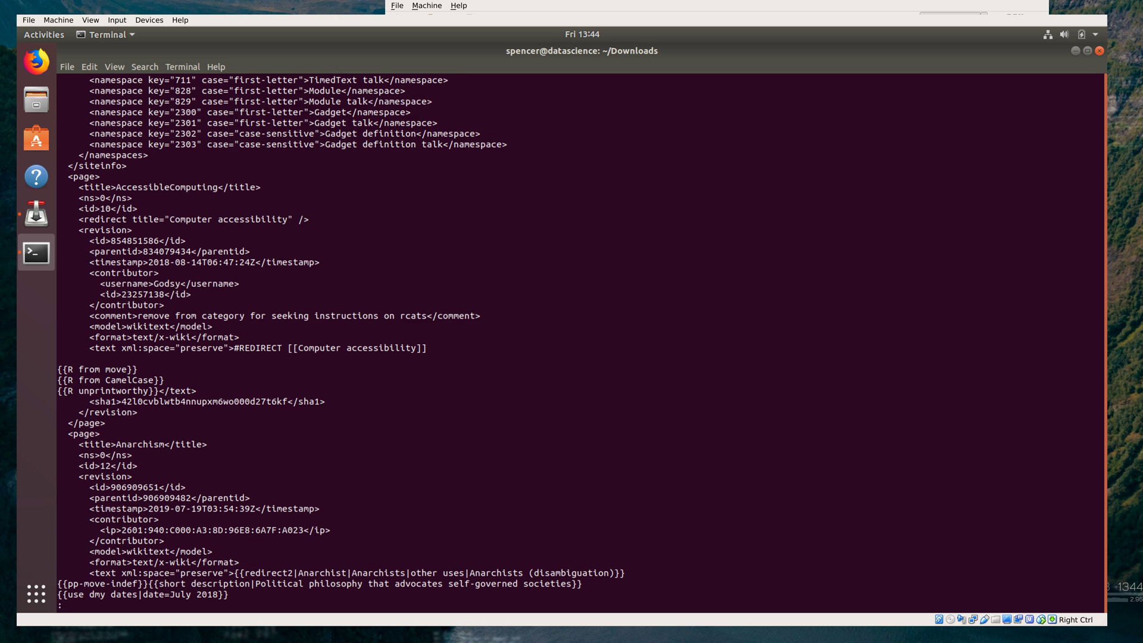
{"action": "left_click_drag", "start_coordinate": [288, 424], "coordinate": [202, 393]}
Point out the #REDIRECT to Computer accessibility text by highlighting it, including {{R unprintworthy}}
{"action": "left_click", "coordinate": [87, 338]}
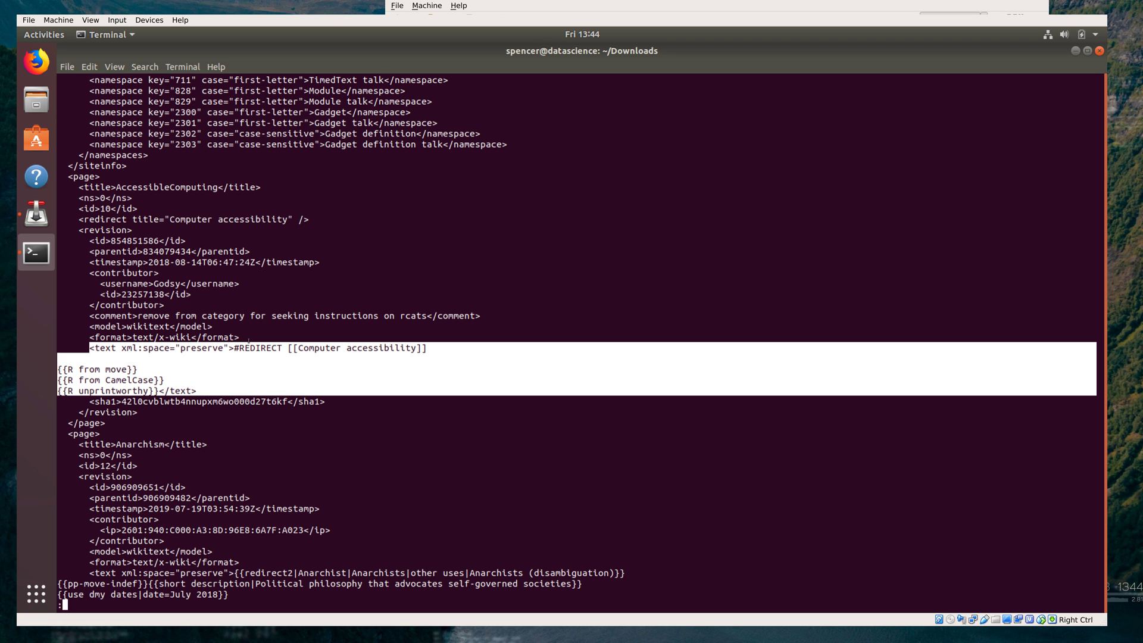
{"action": "left_click", "coordinate": [228, 345]}
{"action": "left_click_drag", "start_coordinate": [234, 347], "coordinate": [159, 390]}
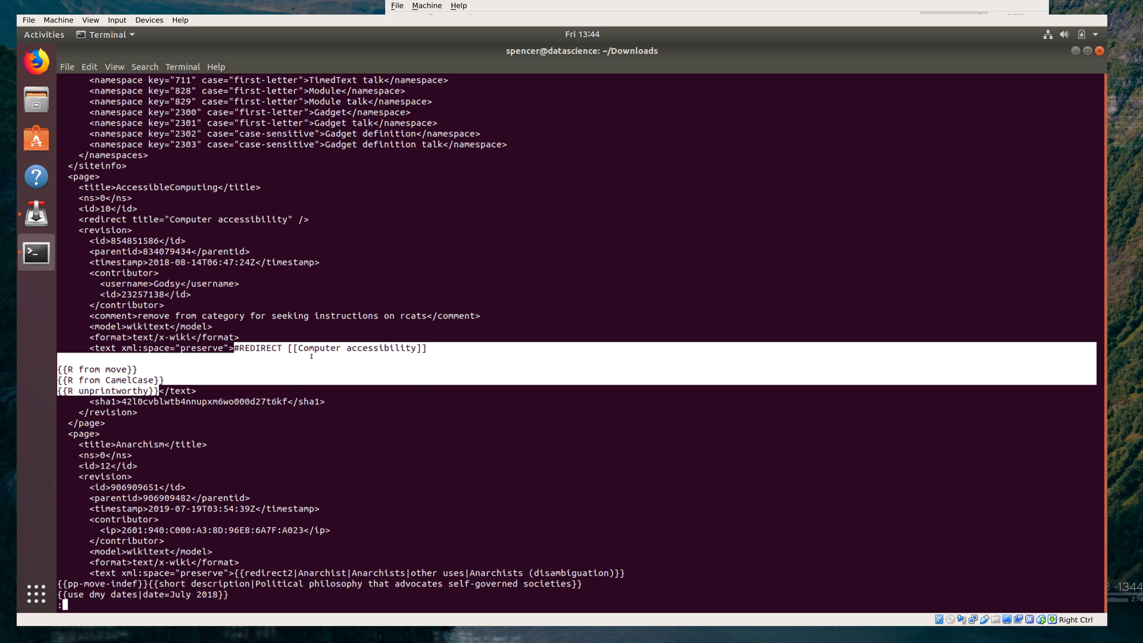
{"action": "left_click", "coordinate": [246, 351]}
{"action": "left_click_drag", "start_coordinate": [236, 348], "coordinate": [421, 348]}
{"action": "left_click", "coordinate": [286, 348]}
{"action": "left_click", "coordinate": [422, 348]}
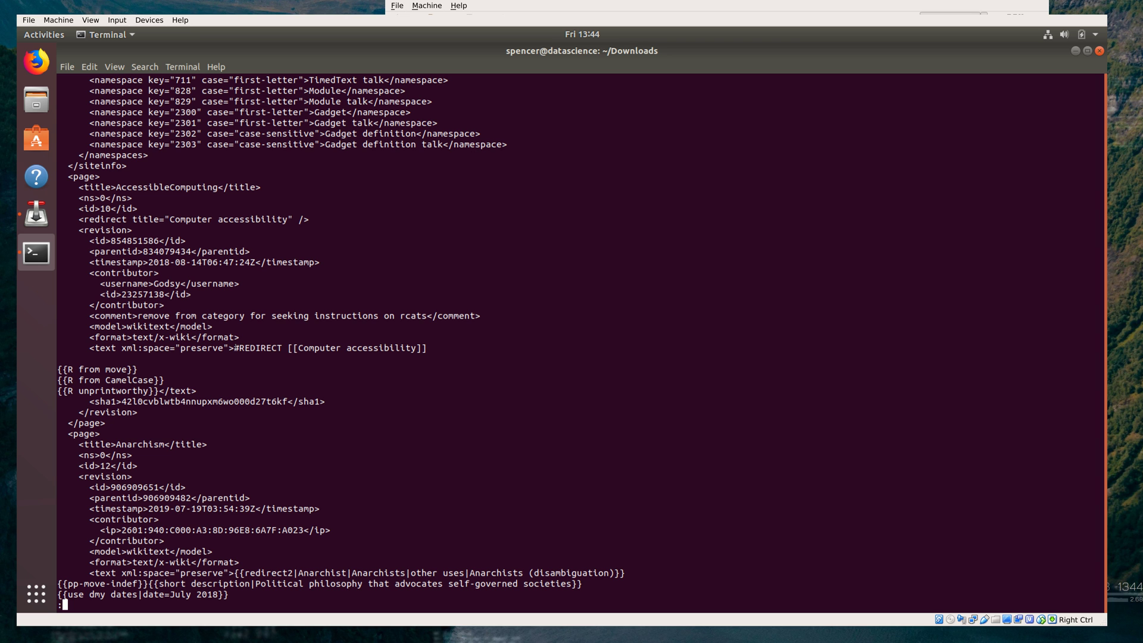
{"action": "left_click_drag", "start_coordinate": [238, 348], "coordinate": [282, 348]}
{"action": "left_click", "coordinate": [281, 348]}
Page into the Anarchism article, highlight redirect2, then advance to the Prehistoric and Classical anarchism sections
{"action": "key", "text": "space"}
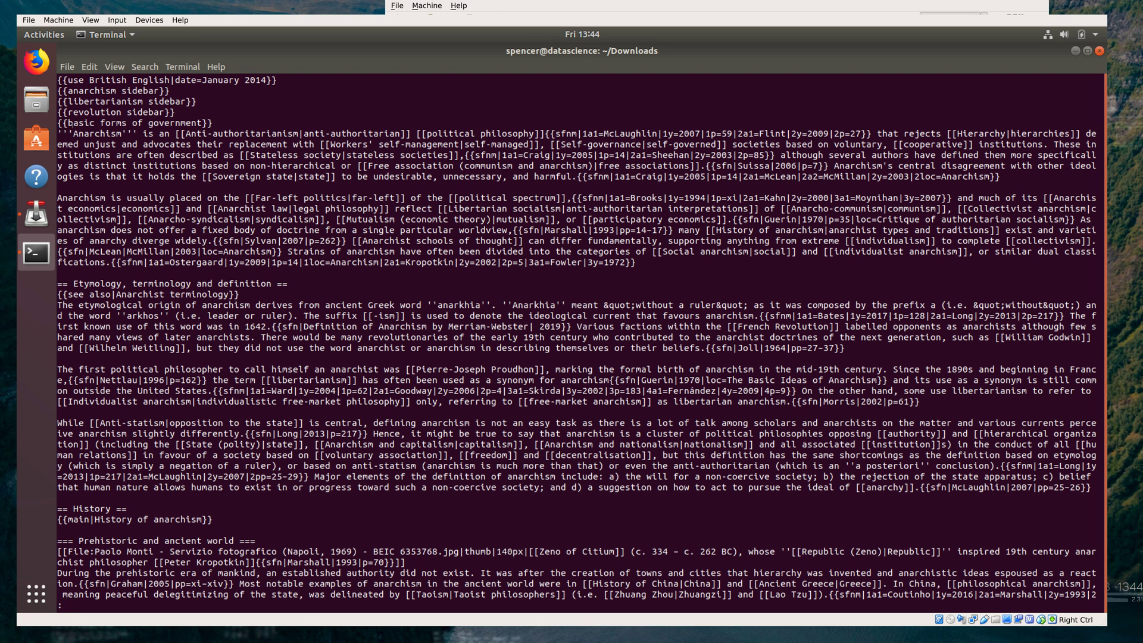
{"action": "scroll", "coordinate": [211, 150], "scroll_direction": "up", "scroll_amount": 2}
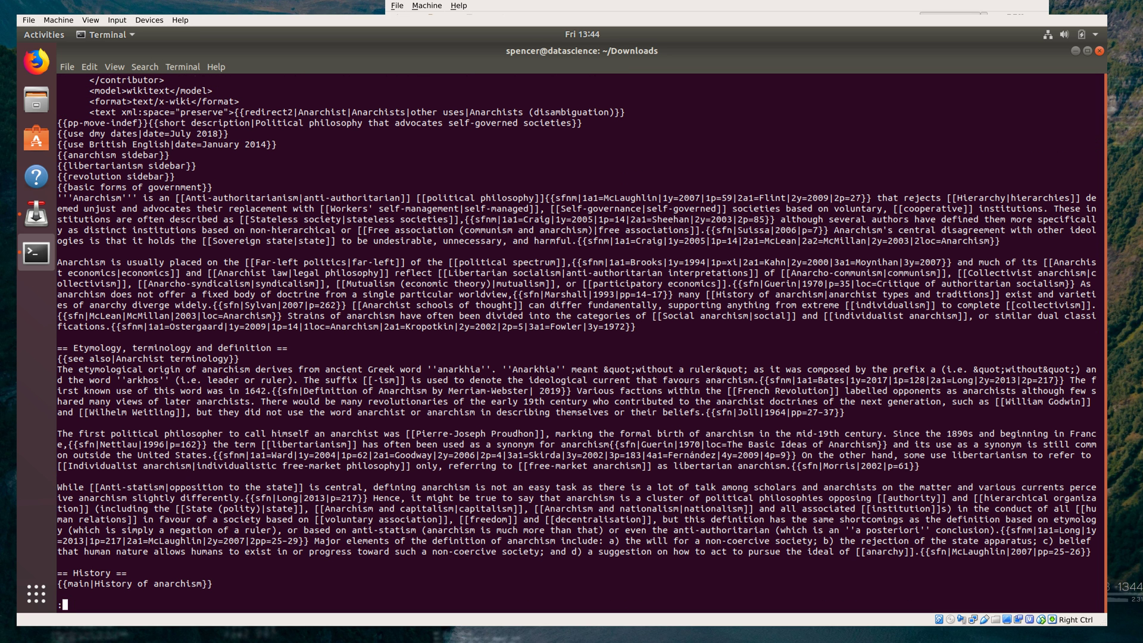
{"action": "scroll", "coordinate": [236, 193], "scroll_direction": "up", "scroll_amount": 1}
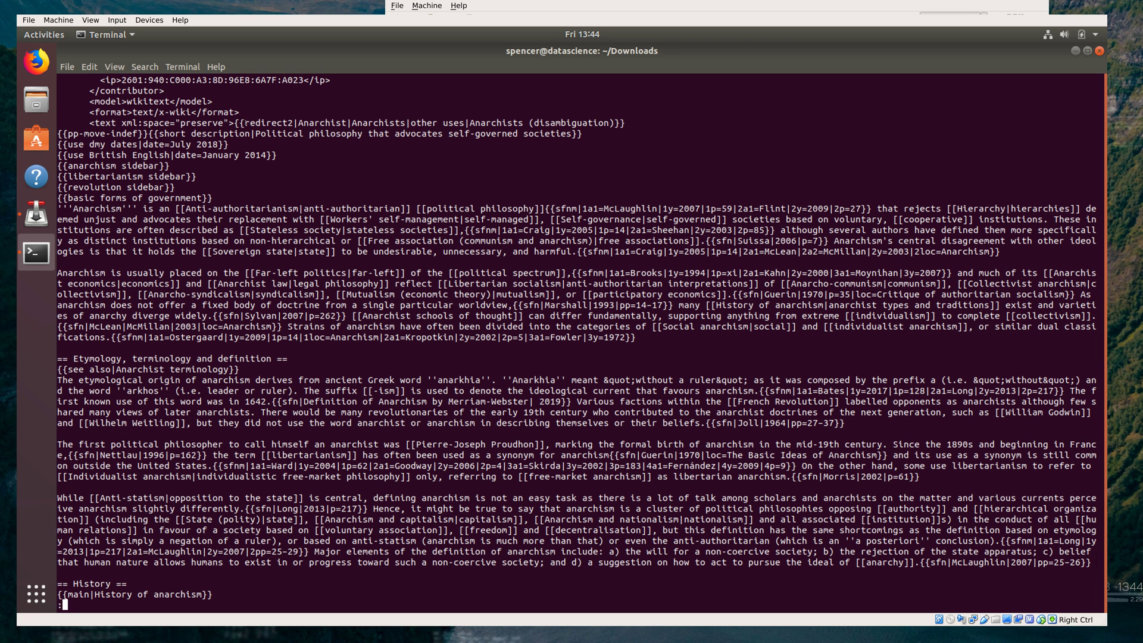
{"action": "left_click_drag", "start_coordinate": [246, 122], "coordinate": [293, 122]}
{"action": "left_click", "coordinate": [293, 123]}
{"action": "key", "text": "space"}
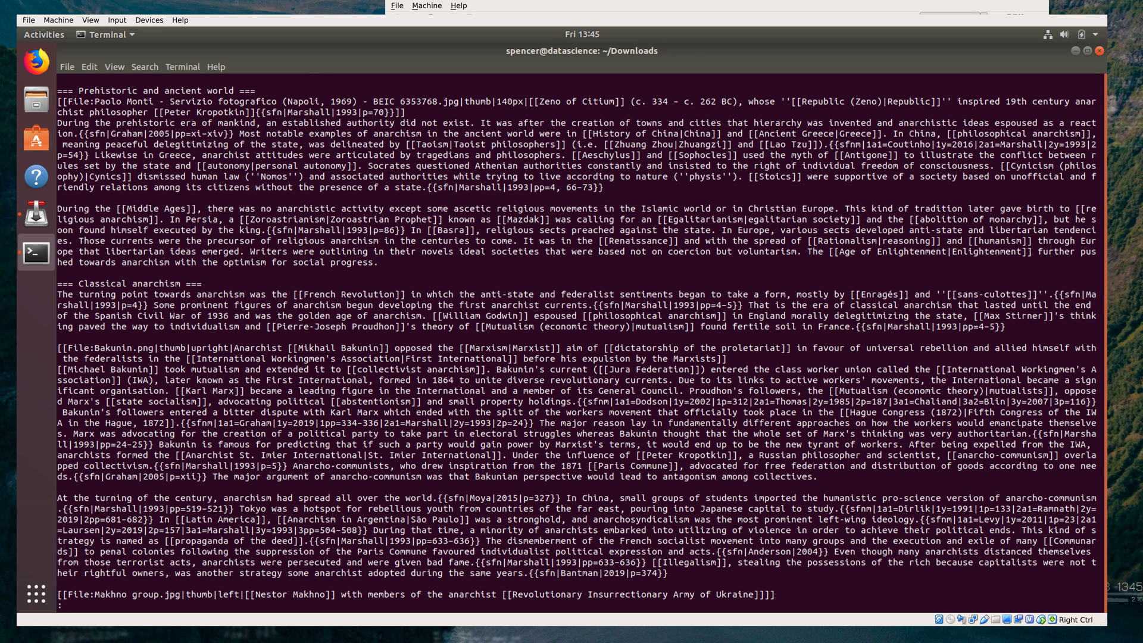